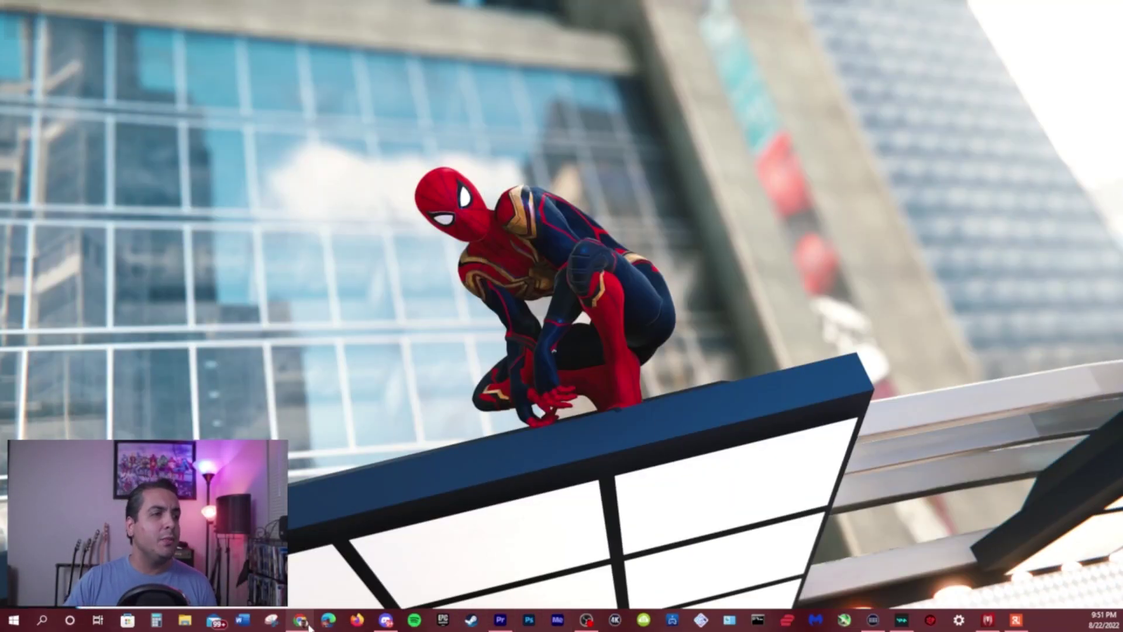
Step: Switch to Chrome and open the listing of all mod files on the Nexus Mods site
click(338, 576)
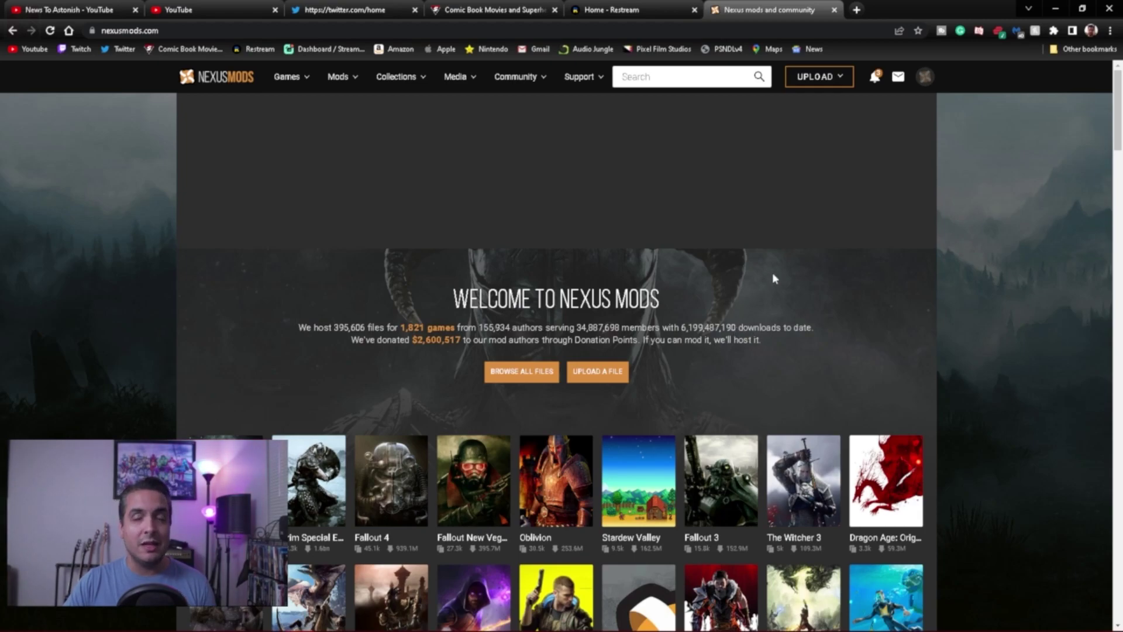
scroll(772, 278, down, 5)
scroll(697, 428, up, 4)
scroll(697, 429, up, 1)
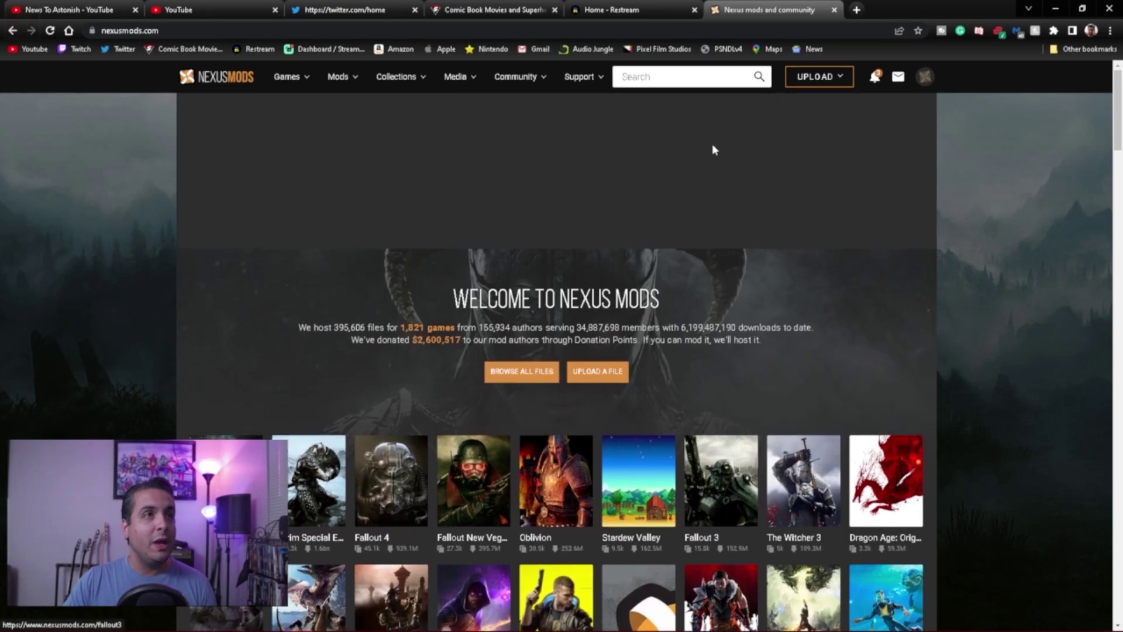
click(529, 381)
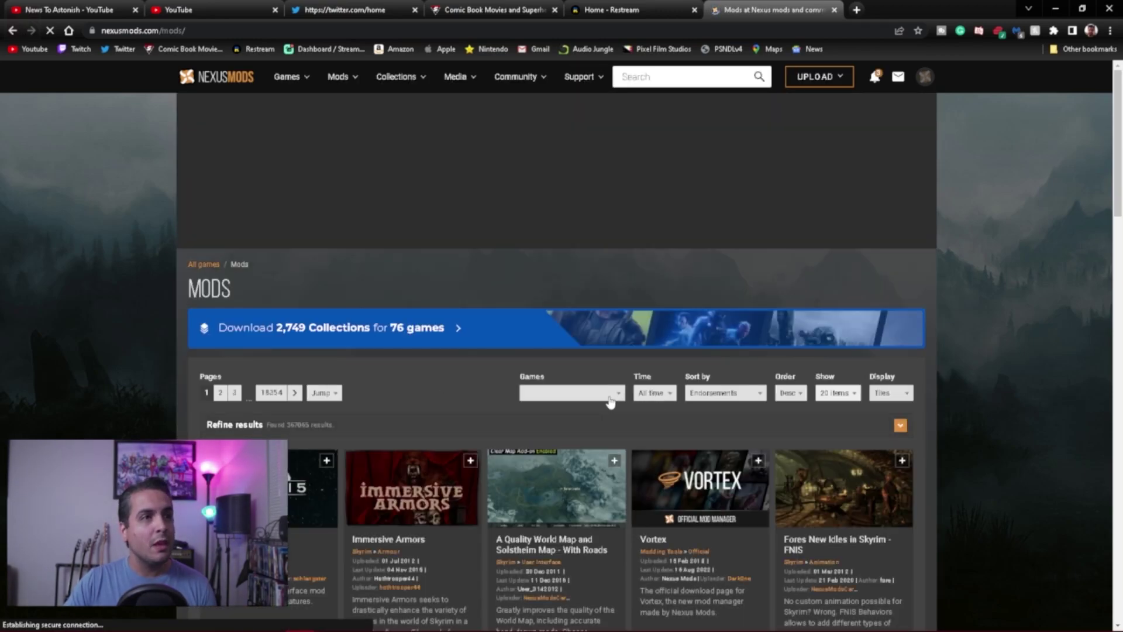
Step: Filter the mod listing to the game Marvel's Spider-Man Remastered
click(552, 399)
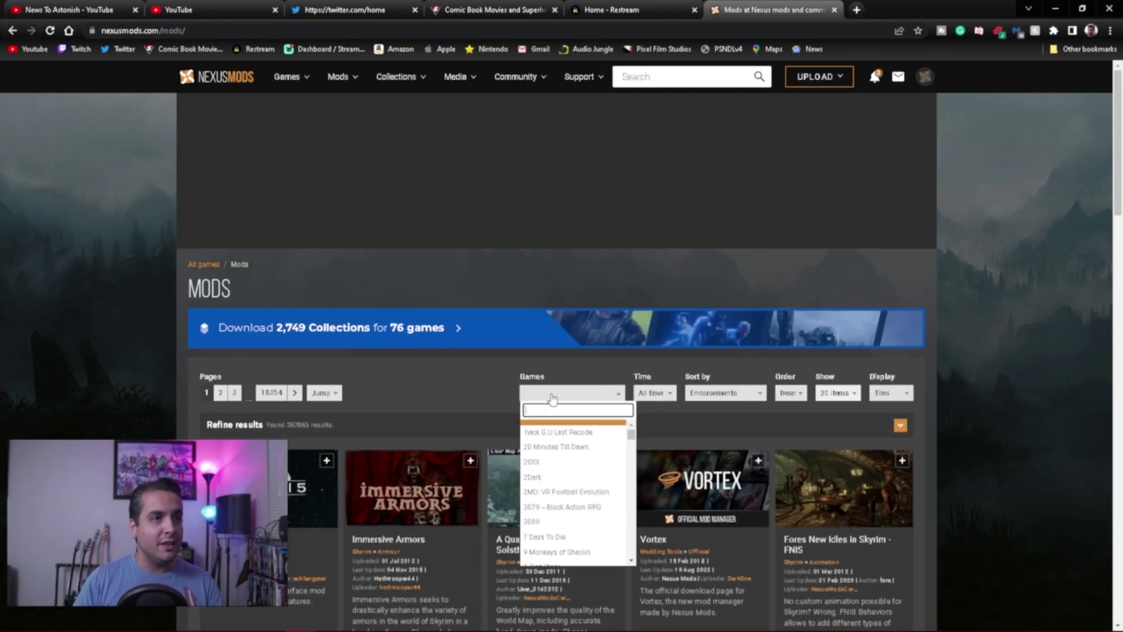
text(Marvel)
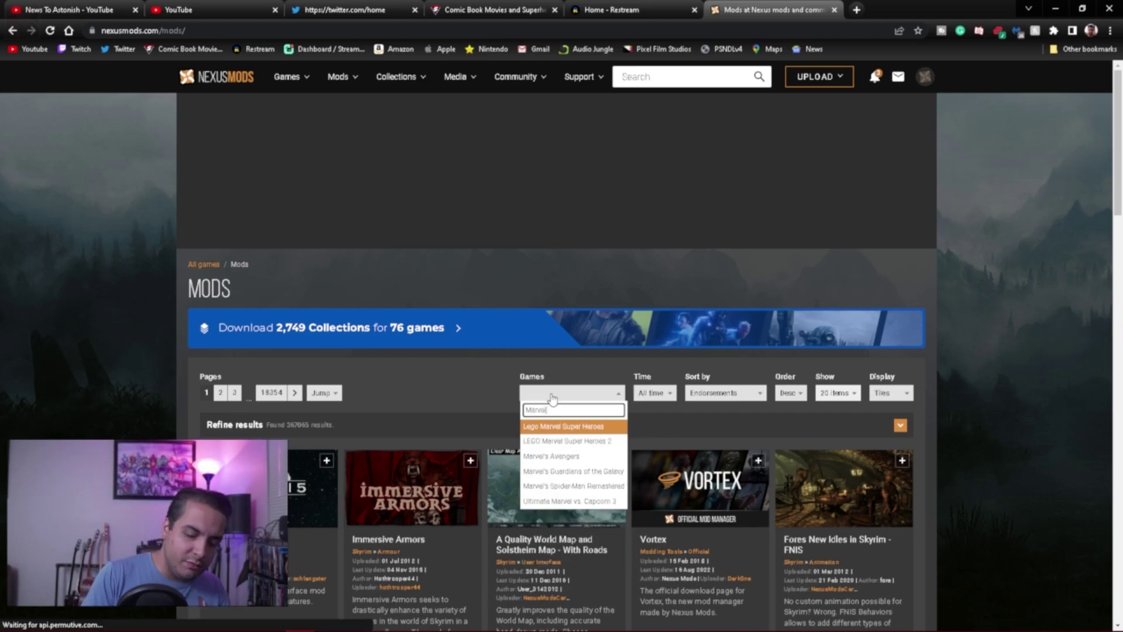
text('s Spide)
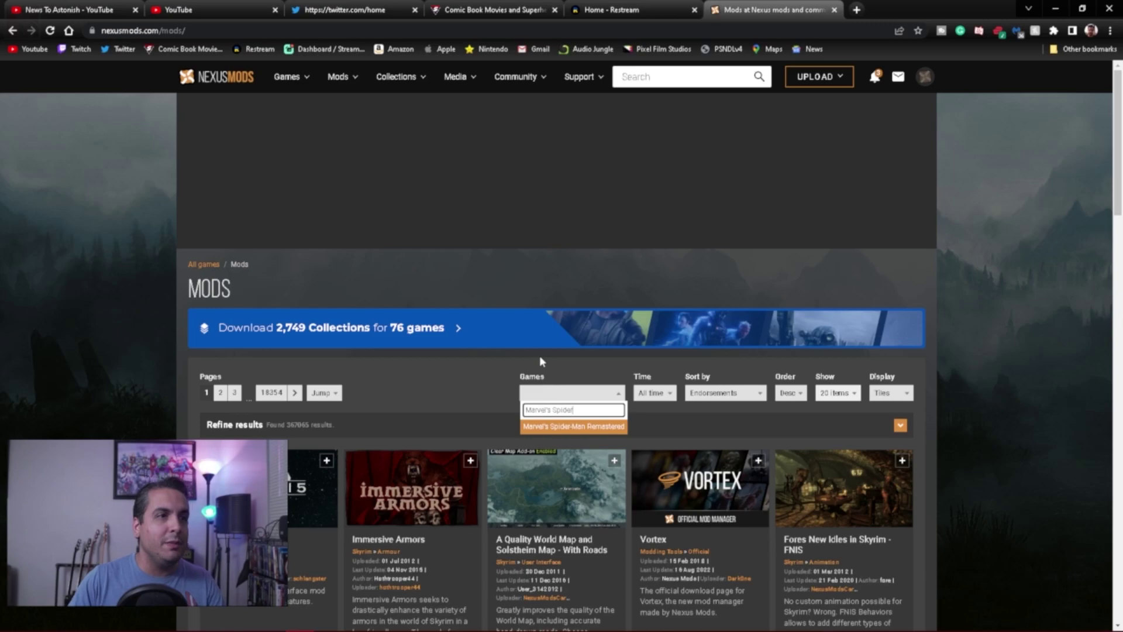
text(r)
click(565, 427)
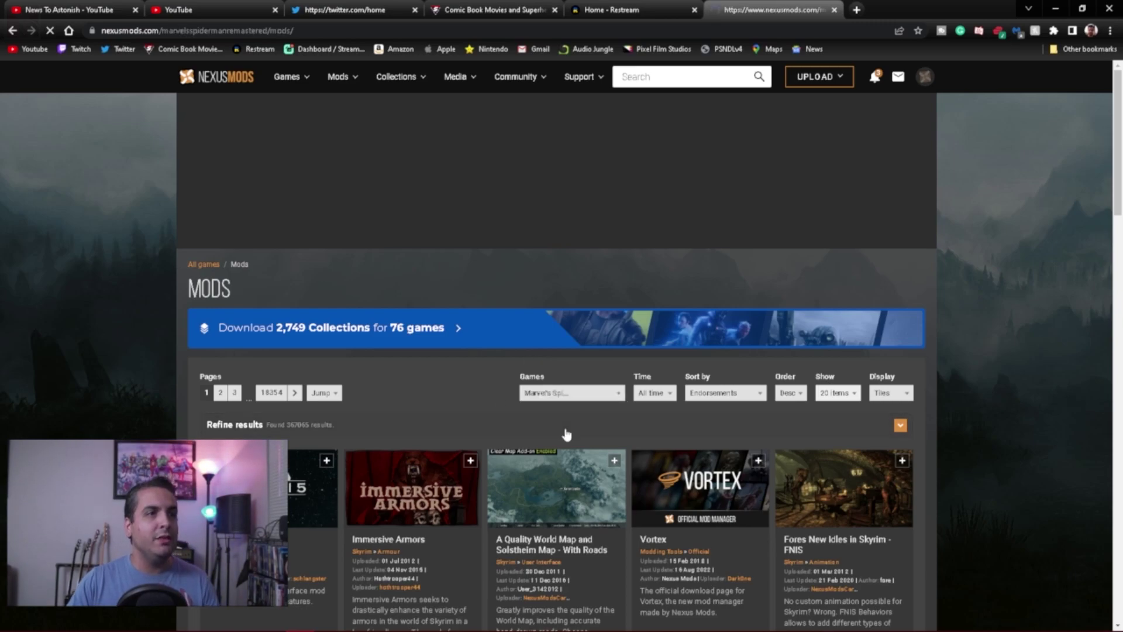
Step: Browse the game's mods and open the Symbiotic Suit Pack page to read its description
scroll(479, 373, down, 3)
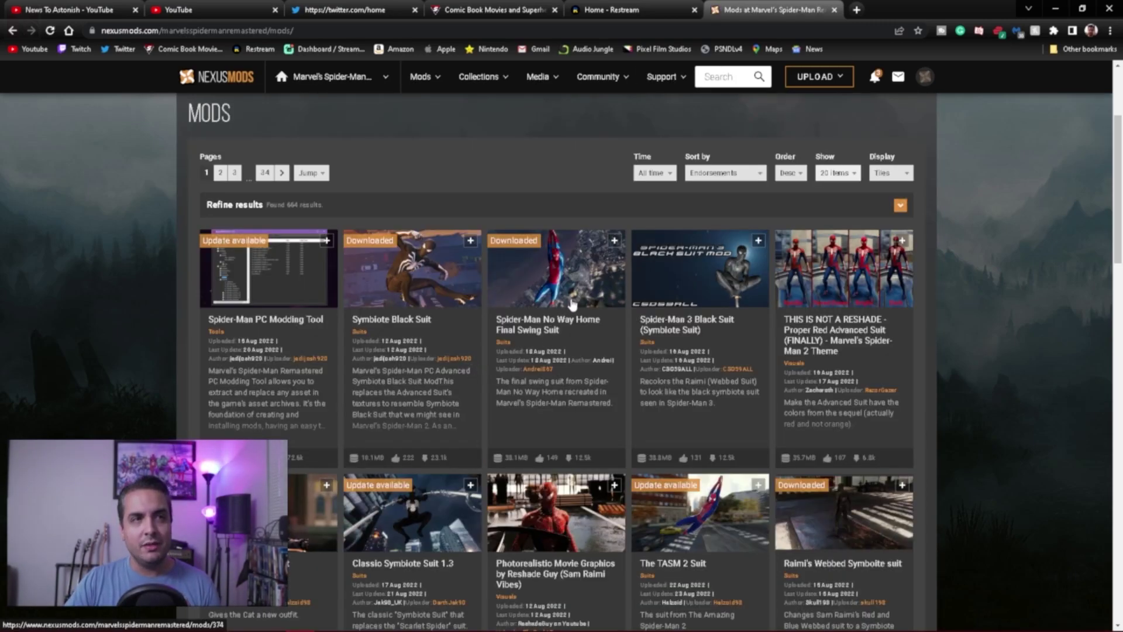
scroll(572, 304, down, 6)
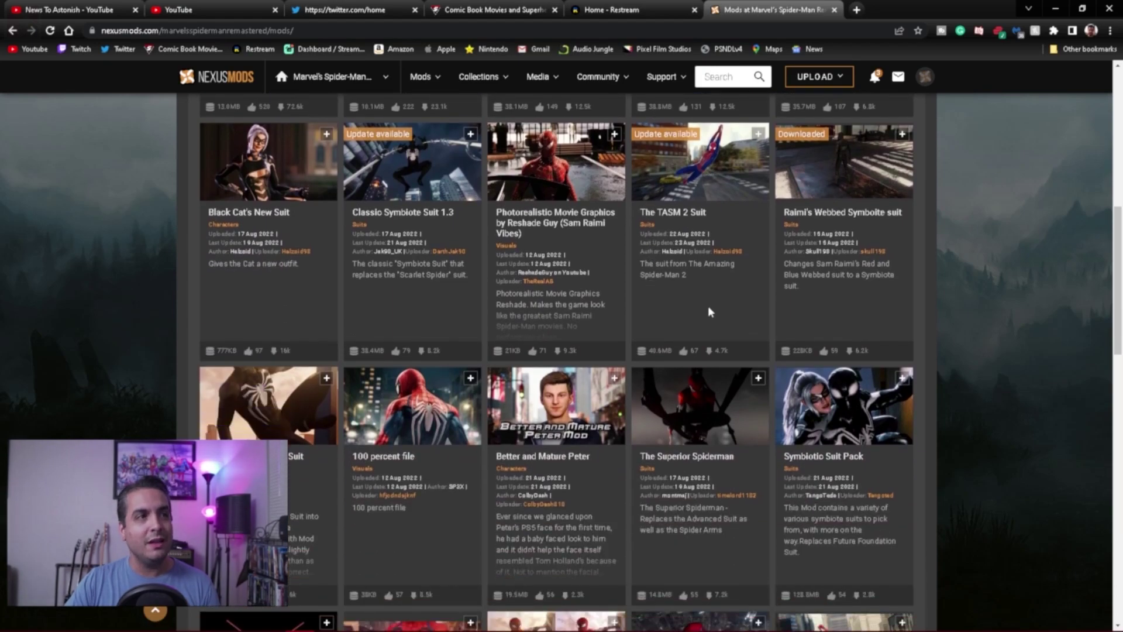
scroll(624, 328, down, 3)
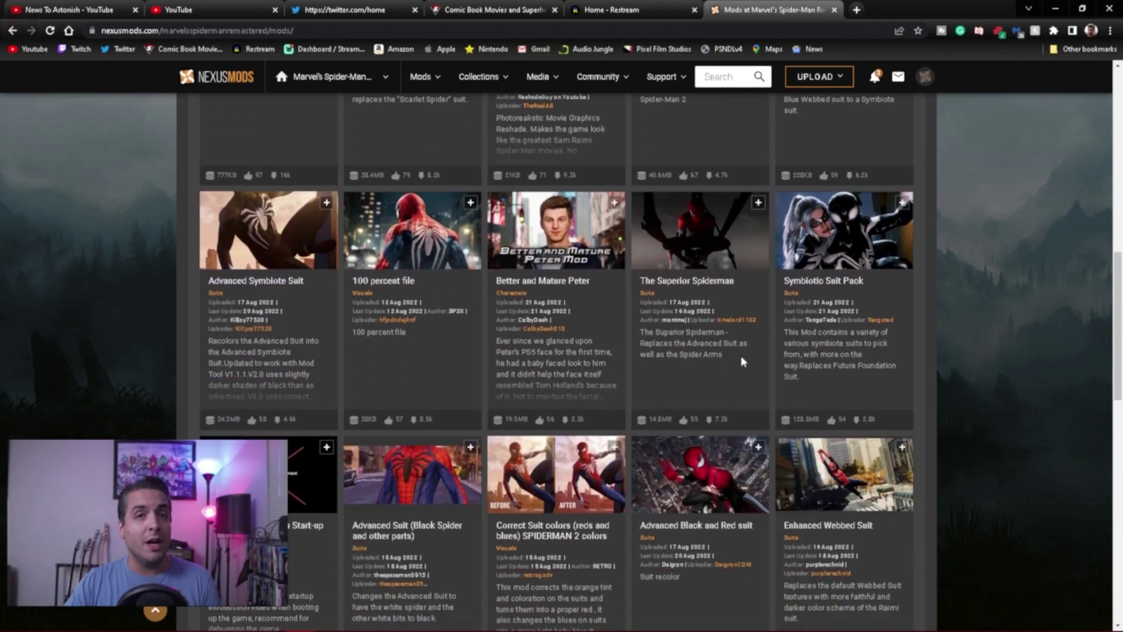
scroll(741, 358, down, 5)
scroll(677, 480, up, 6)
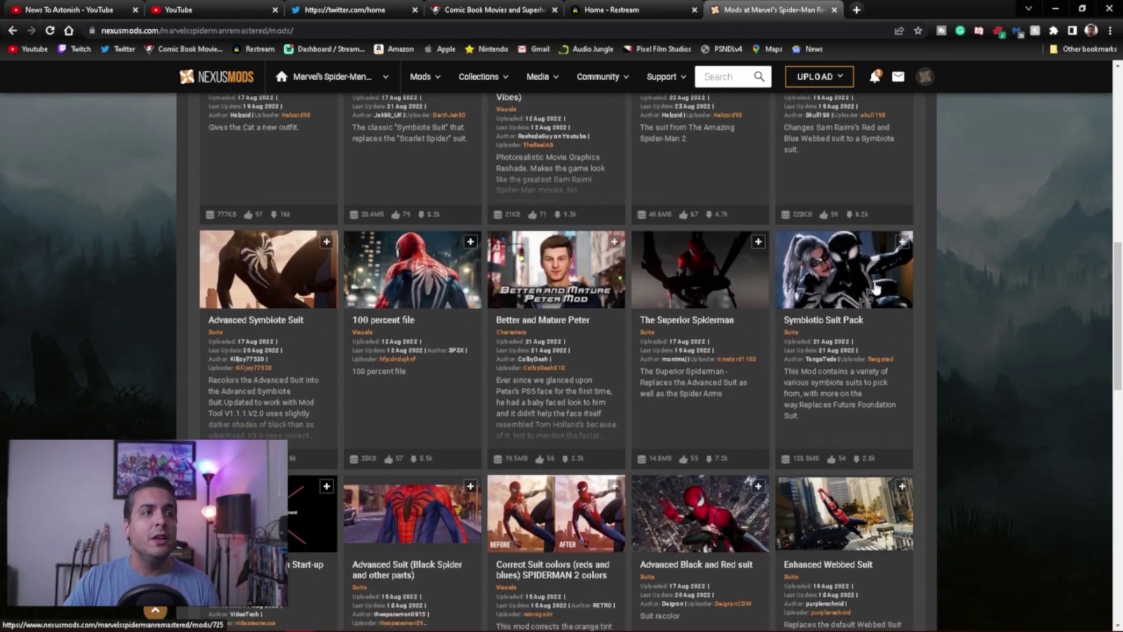
scroll(827, 302, down, 3)
scroll(845, 335, up, 3)
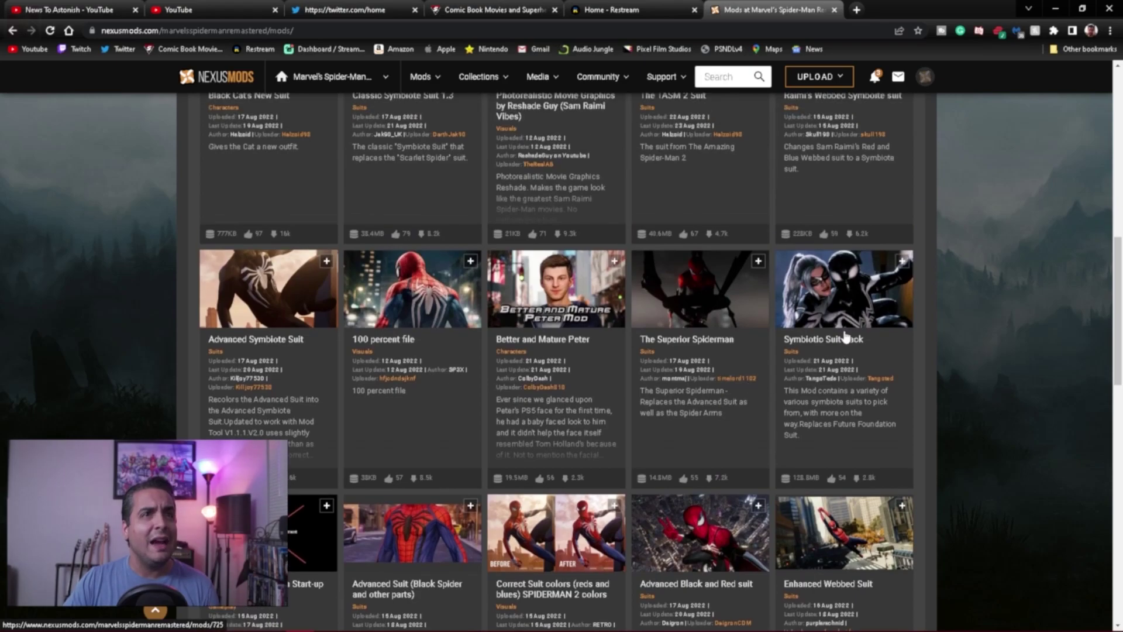
click(840, 302)
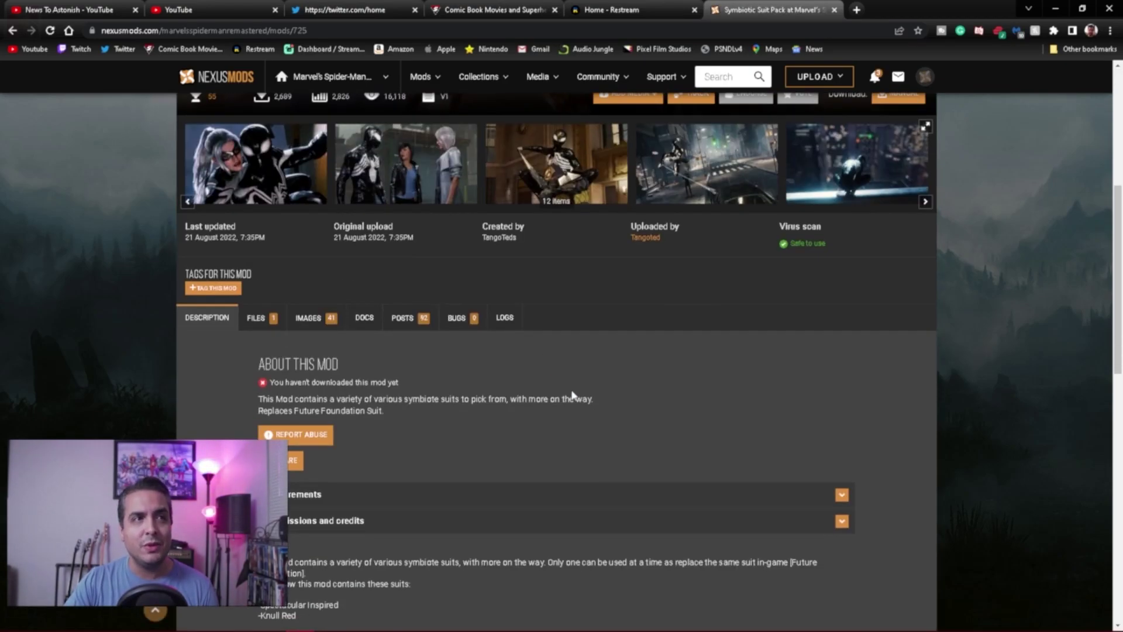
scroll(696, 316, down, 5)
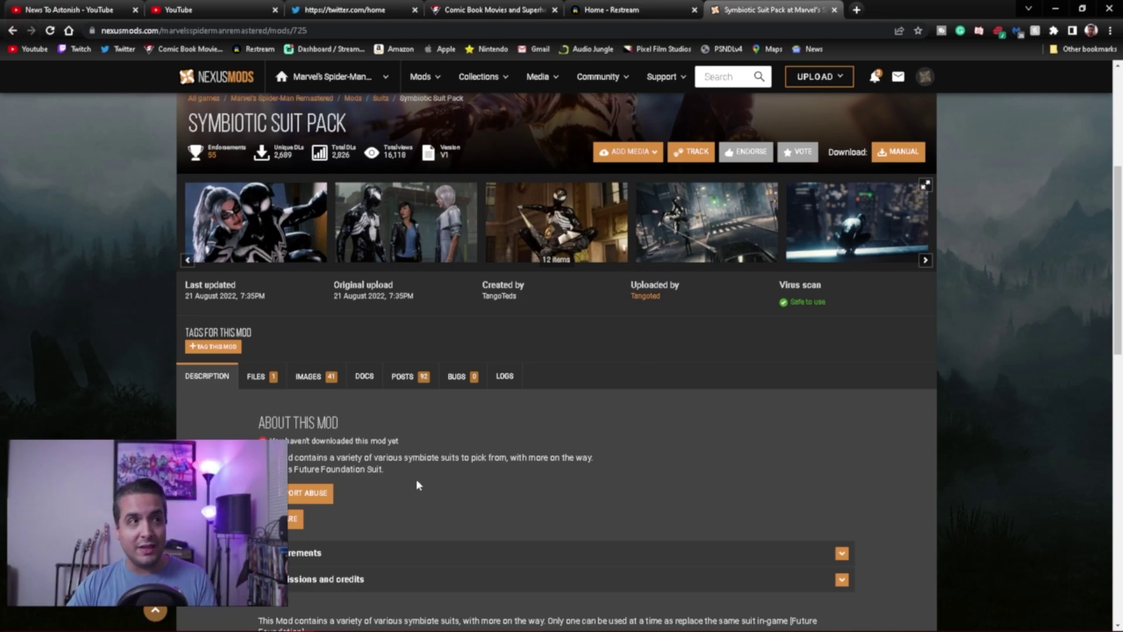
Step: Start a manual download of the Symbiotic Suit Pack main file using the free slow download option
click(271, 377)
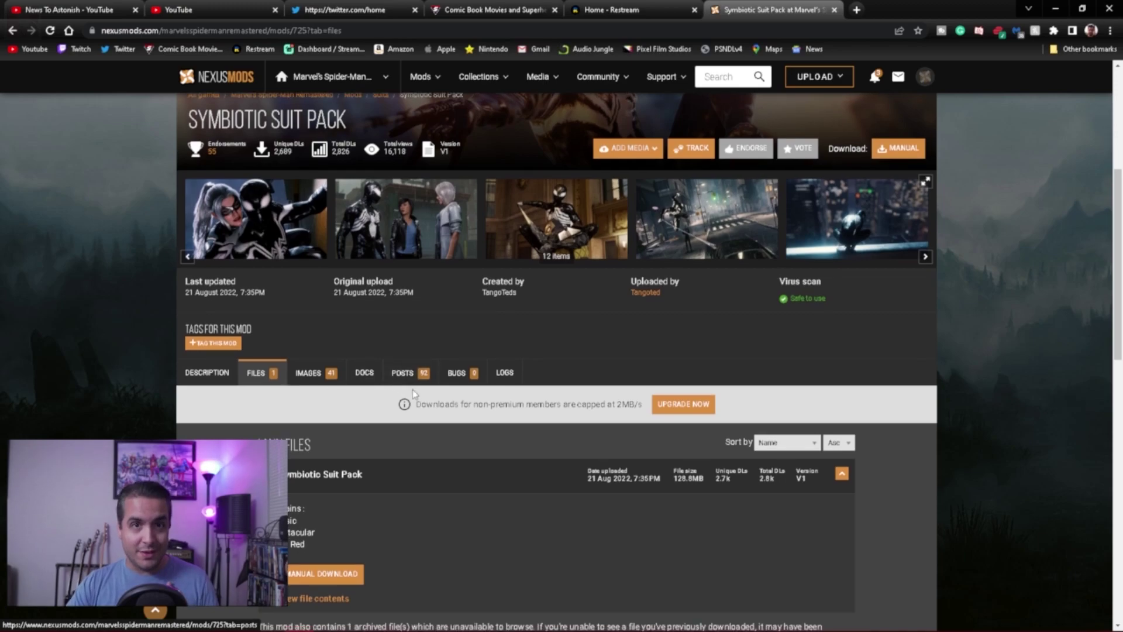
scroll(412, 388, down, 4)
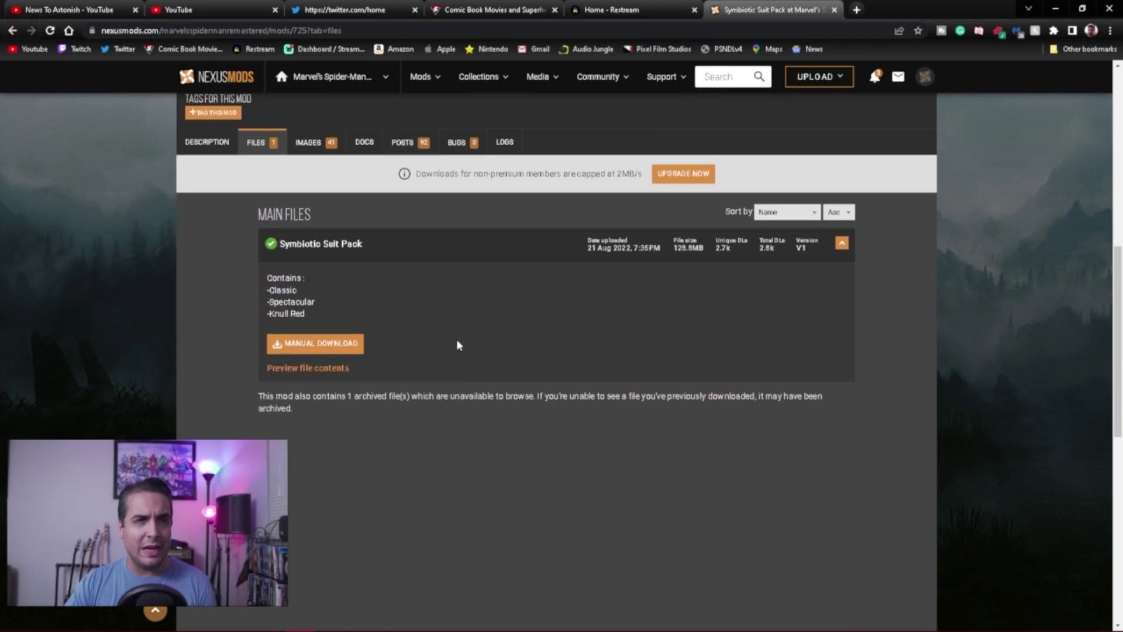
click(335, 345)
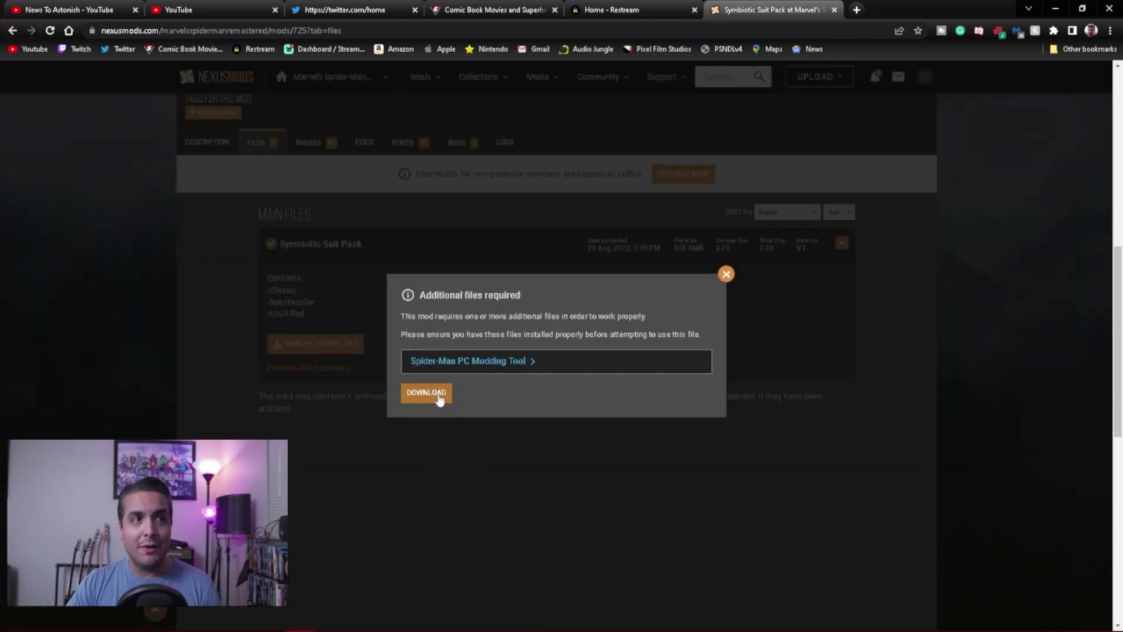
click(436, 402)
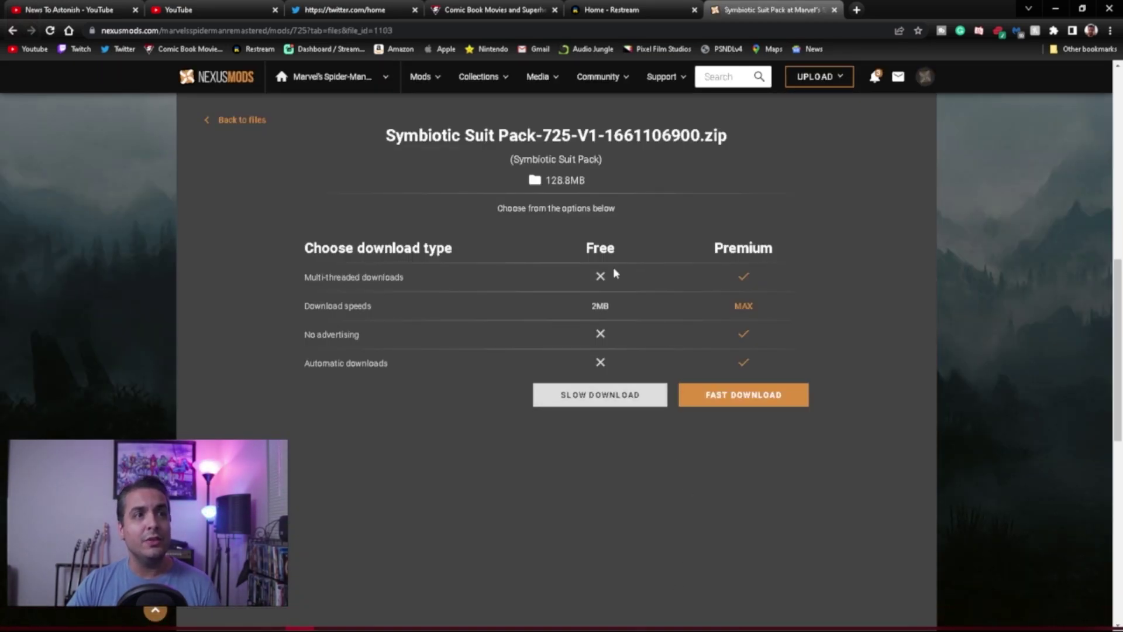
click(598, 397)
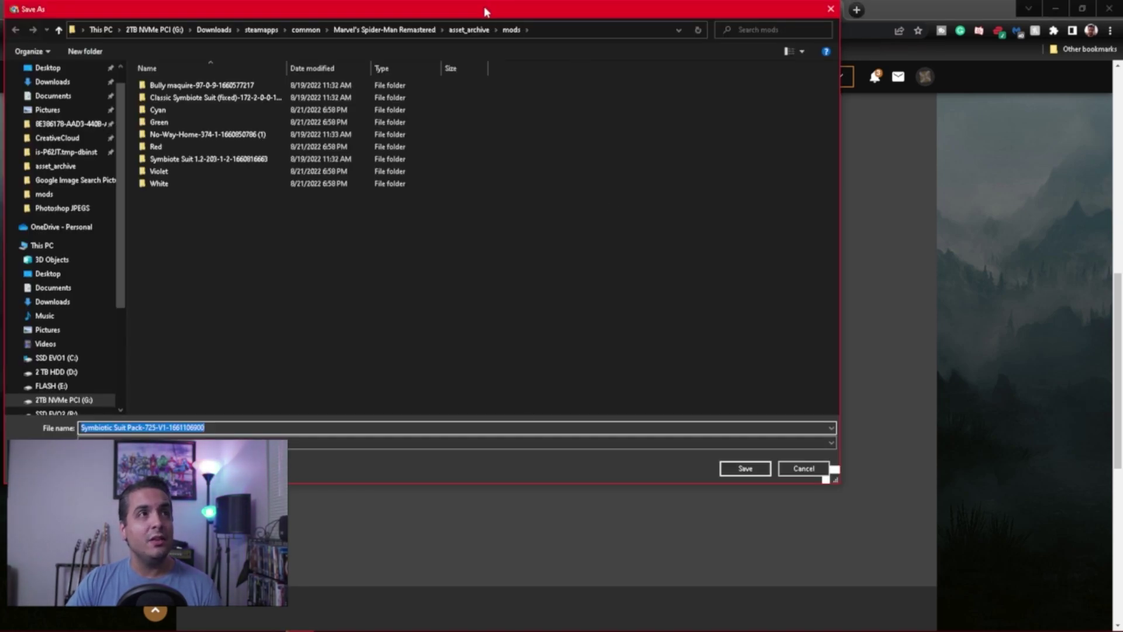
Step: Enlarge the save dialog and save the Symbiotic Suit Pack zip in the game's asset_archive\mods folder
drag(485, 11, 543, 41)
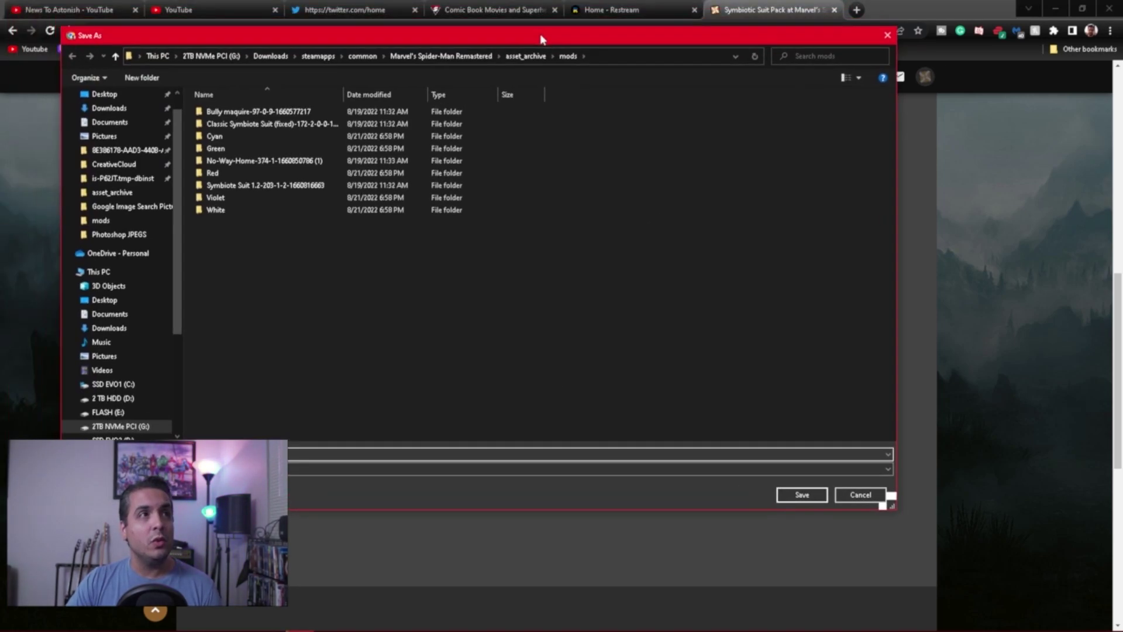
drag(892, 510, 900, 573)
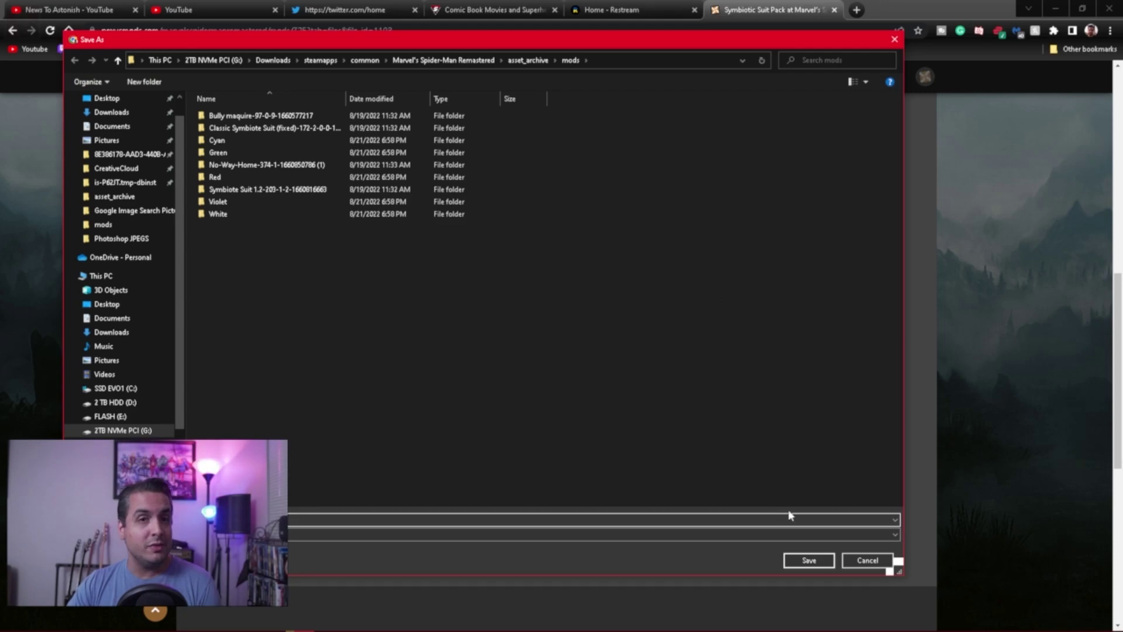
click(809, 560)
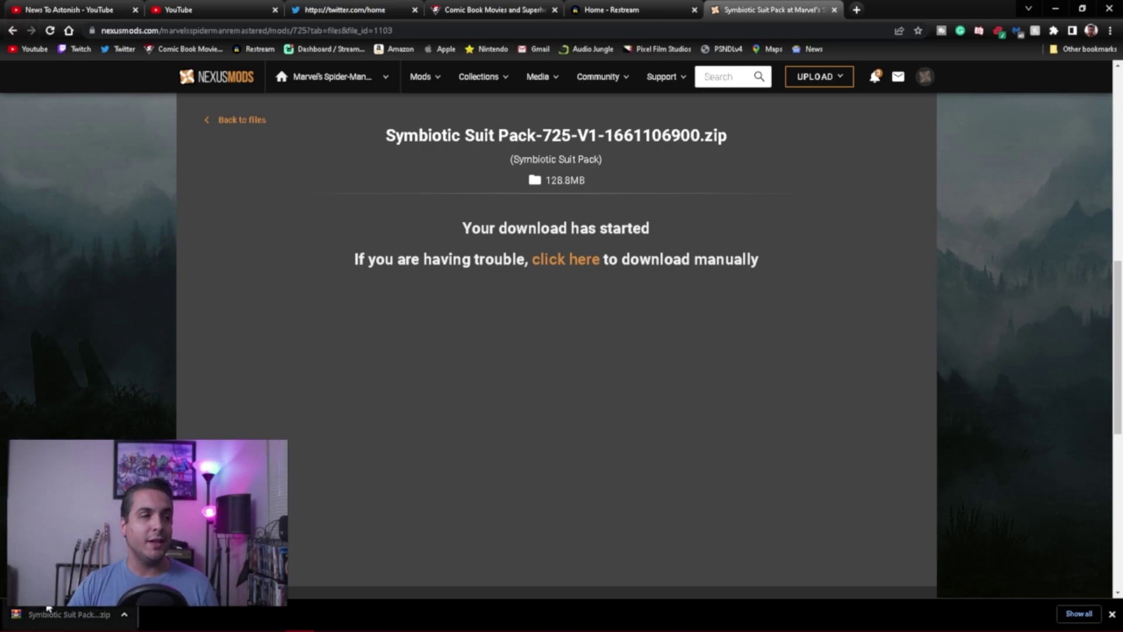
Step: Open the downloaded Symbiotic Suit Pack archive in WinRAR and select its three SMPCMOD files
click(47, 614)
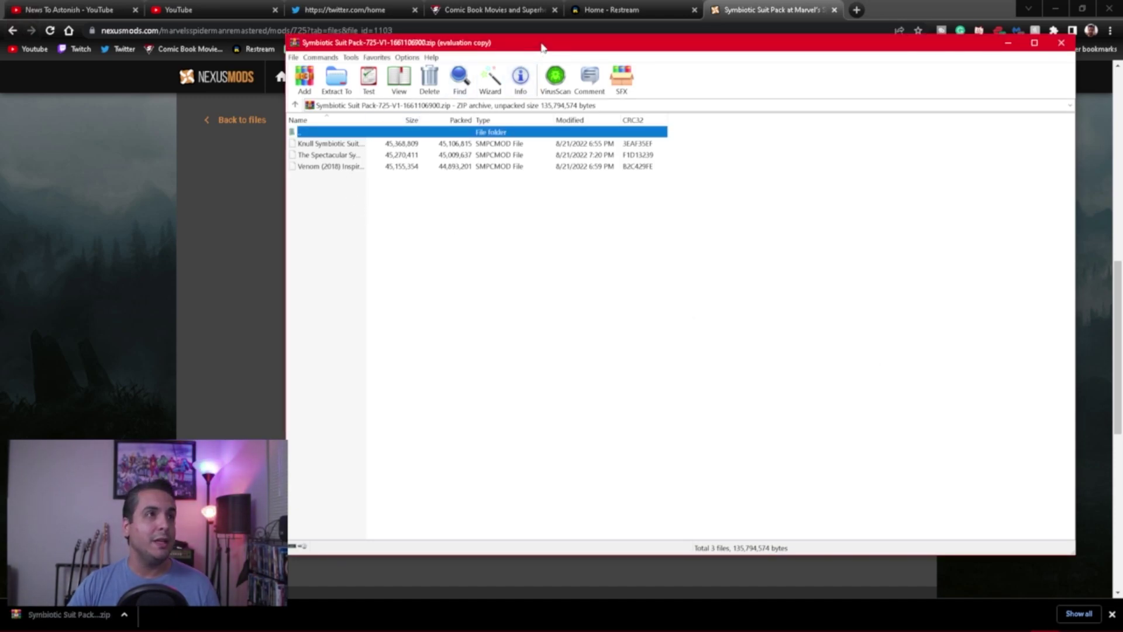
drag(540, 44, 272, 40)
click(63, 141)
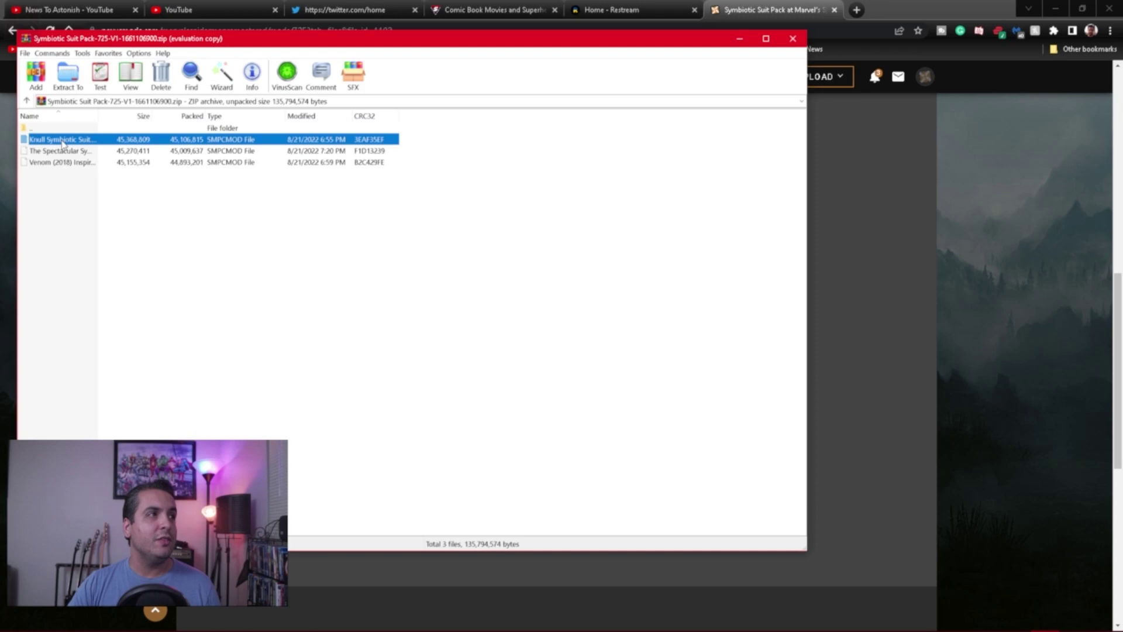
shift+click(63, 162)
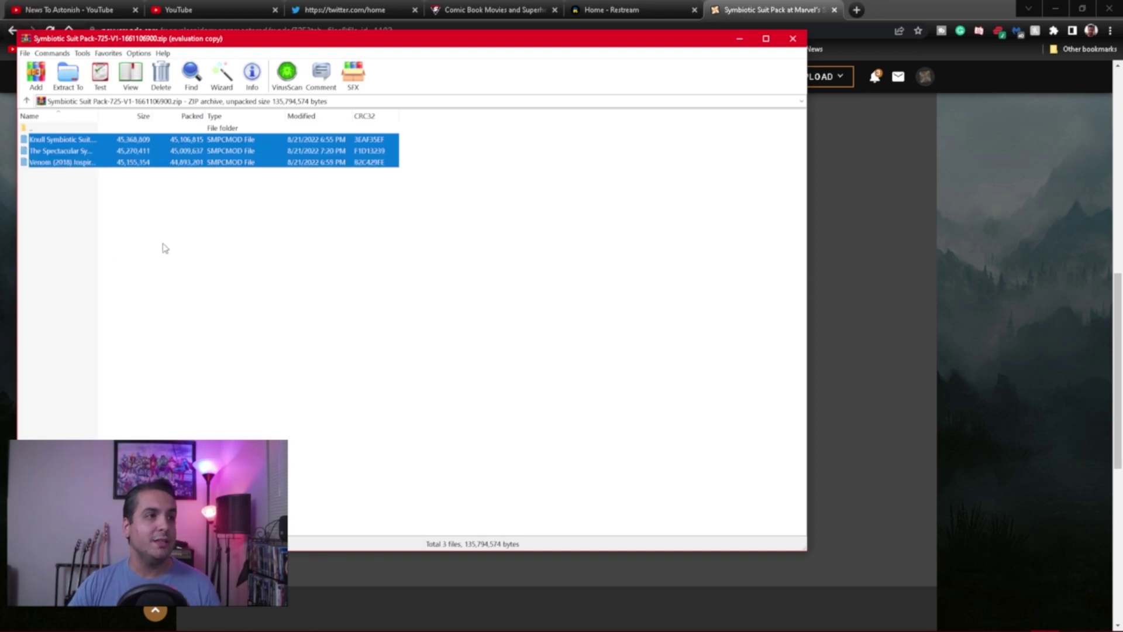
Step: Place a File Explorer window beside the archive and open the Downloads folder on the 2TB NVMe PCI (G:) drive
click(185, 623)
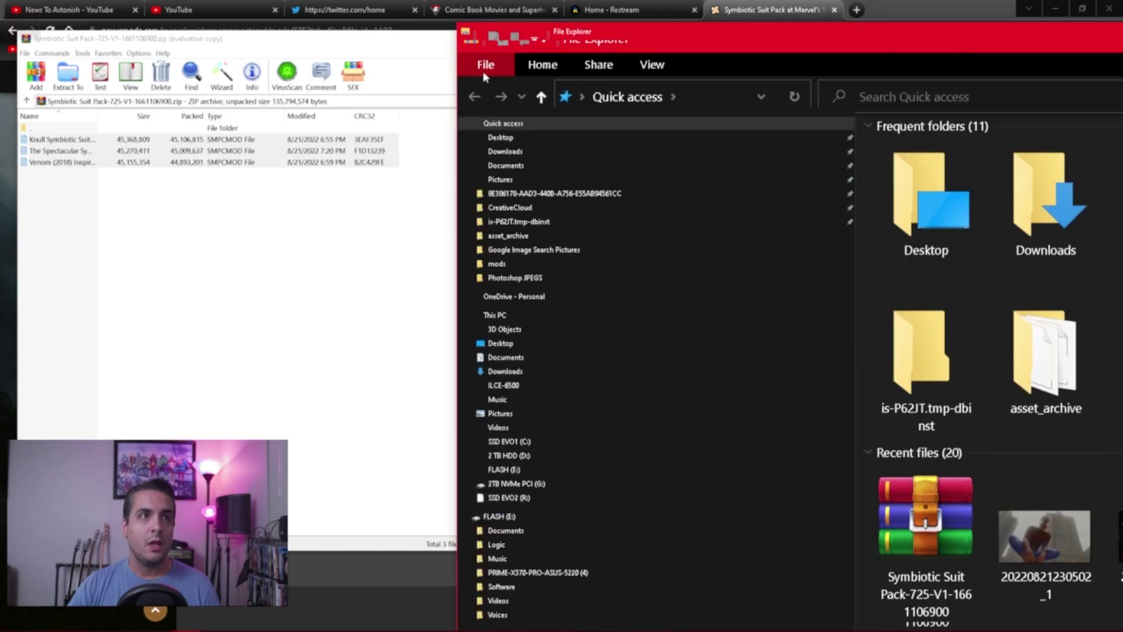
drag(754, 45, 766, 103)
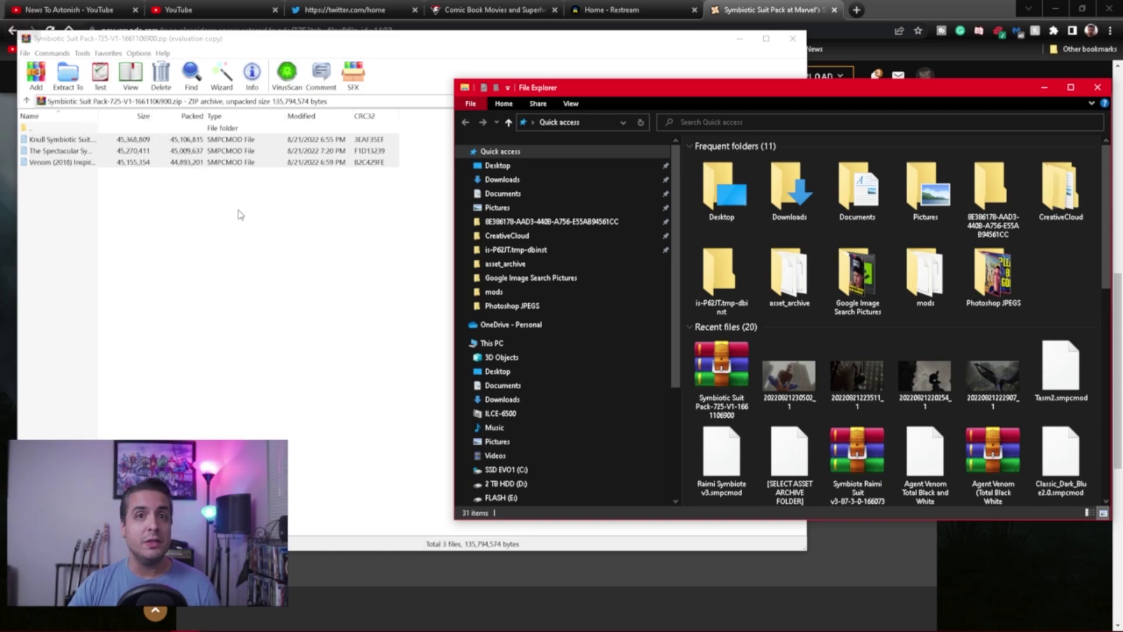
scroll(639, 454, down, 1)
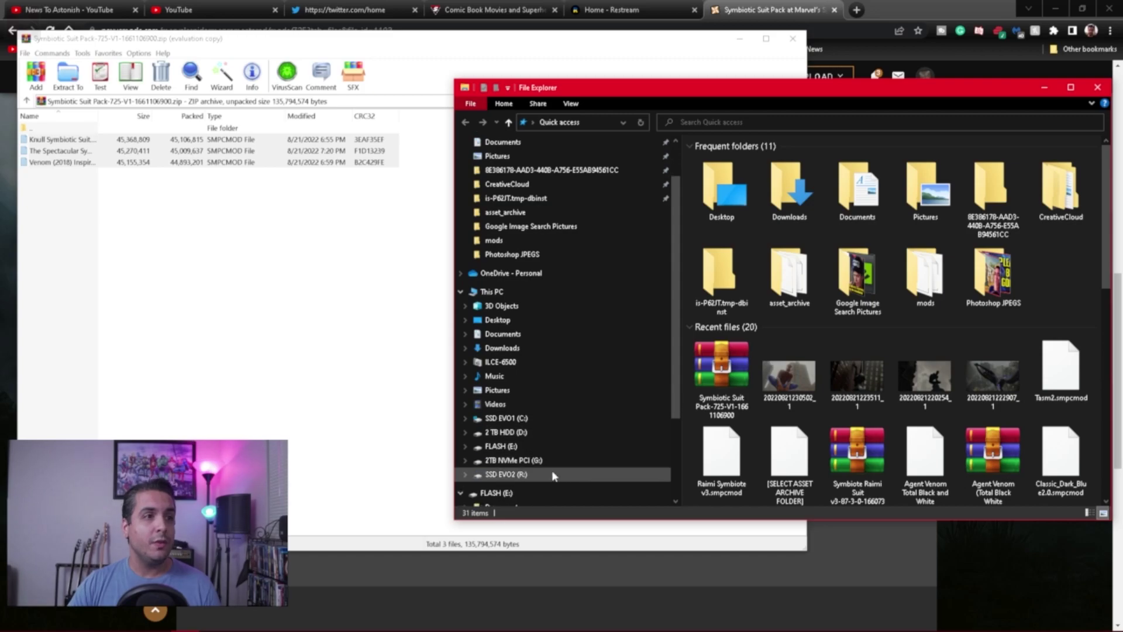
click(523, 462)
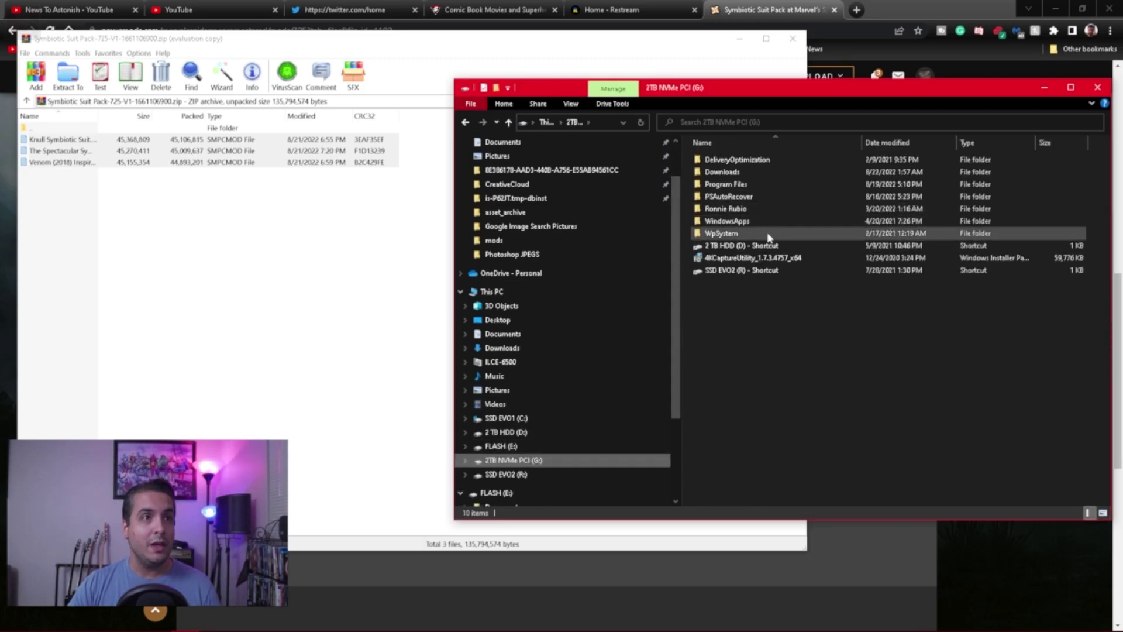
click(734, 175)
double_click(725, 171)
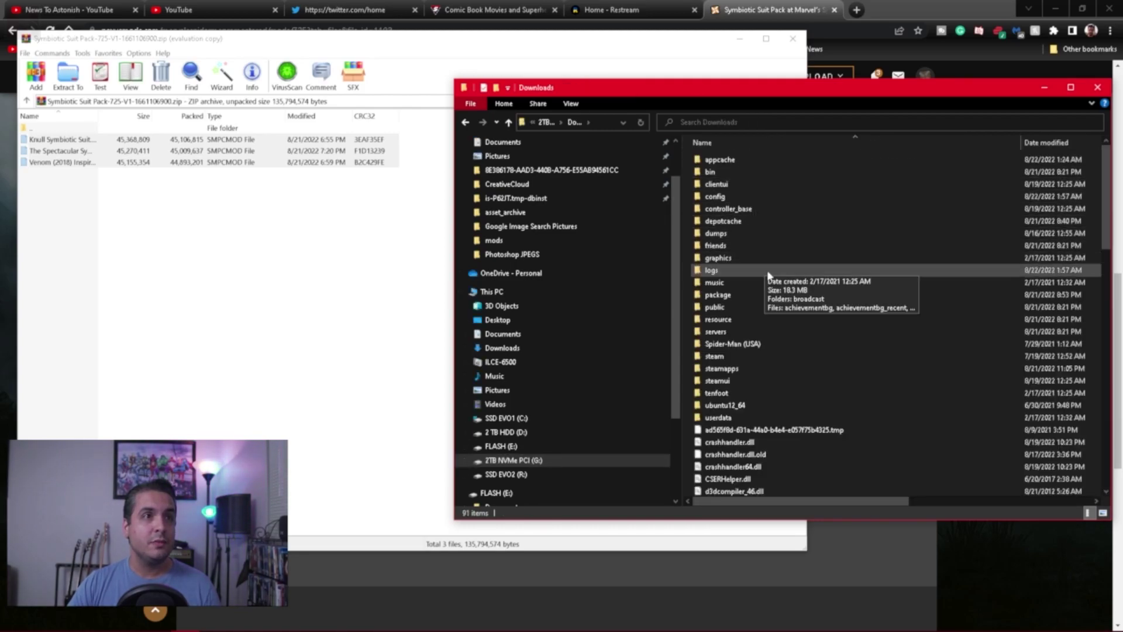
Step: Navigate from Downloads through steamapps, common, Marvel's Spider-Man Remastered and asset_archive into the mods folder
double_click(758, 367)
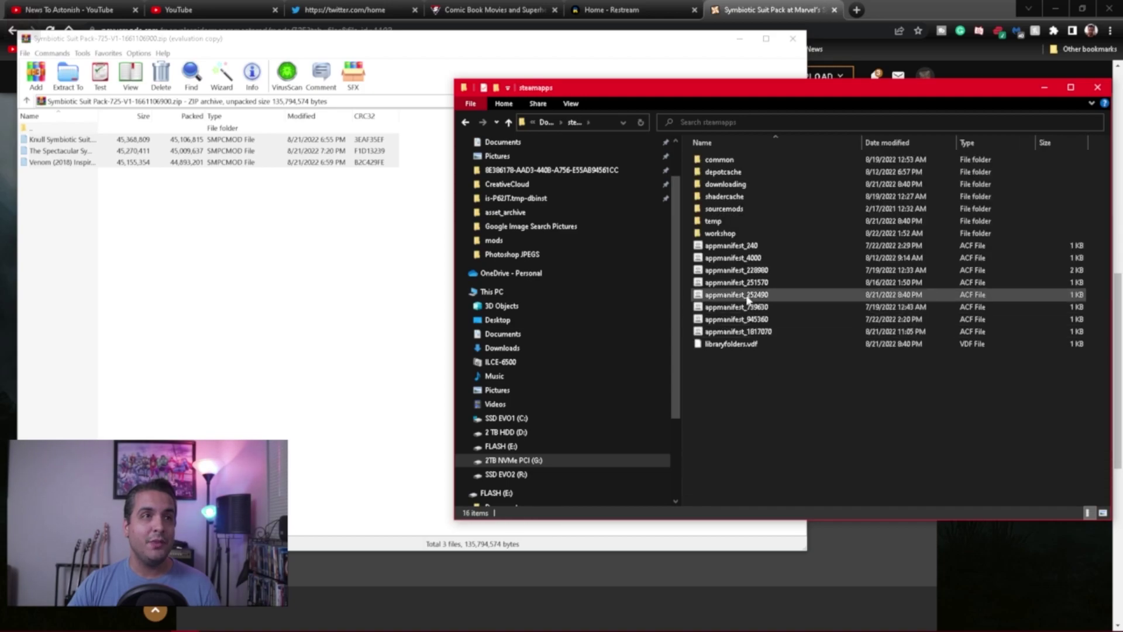
double_click(739, 163)
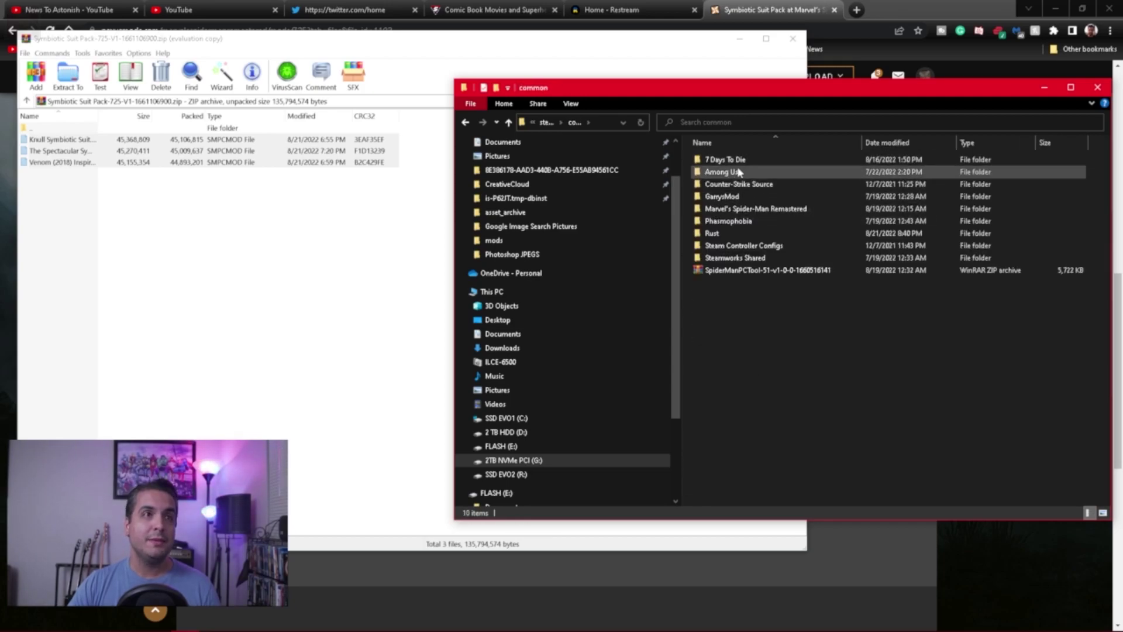
double_click(762, 212)
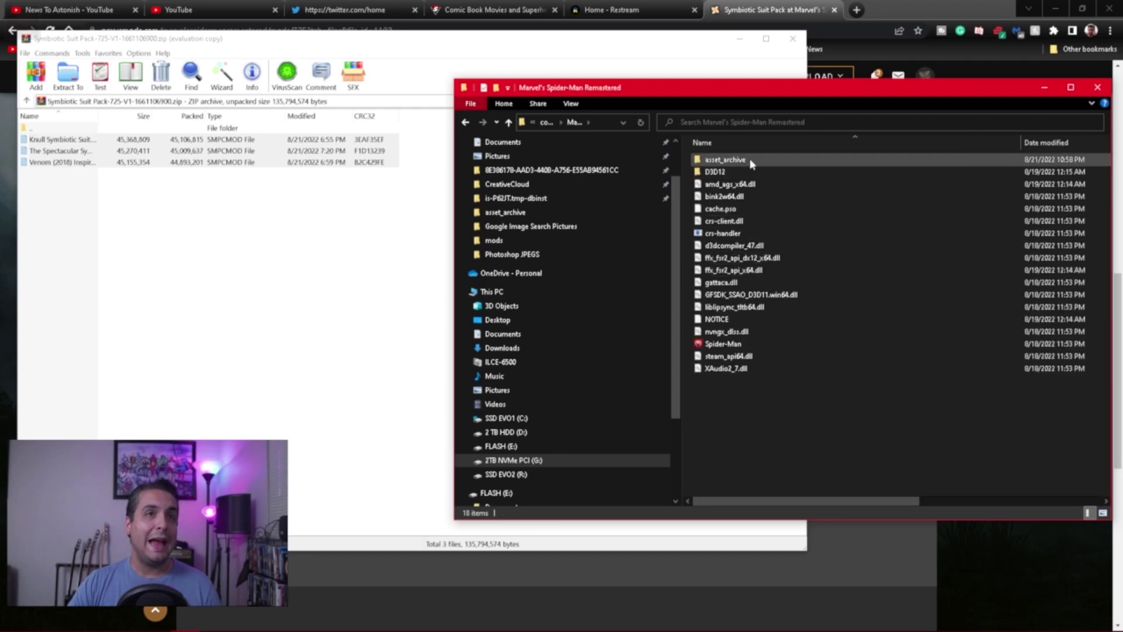
click(749, 158)
double_click(751, 160)
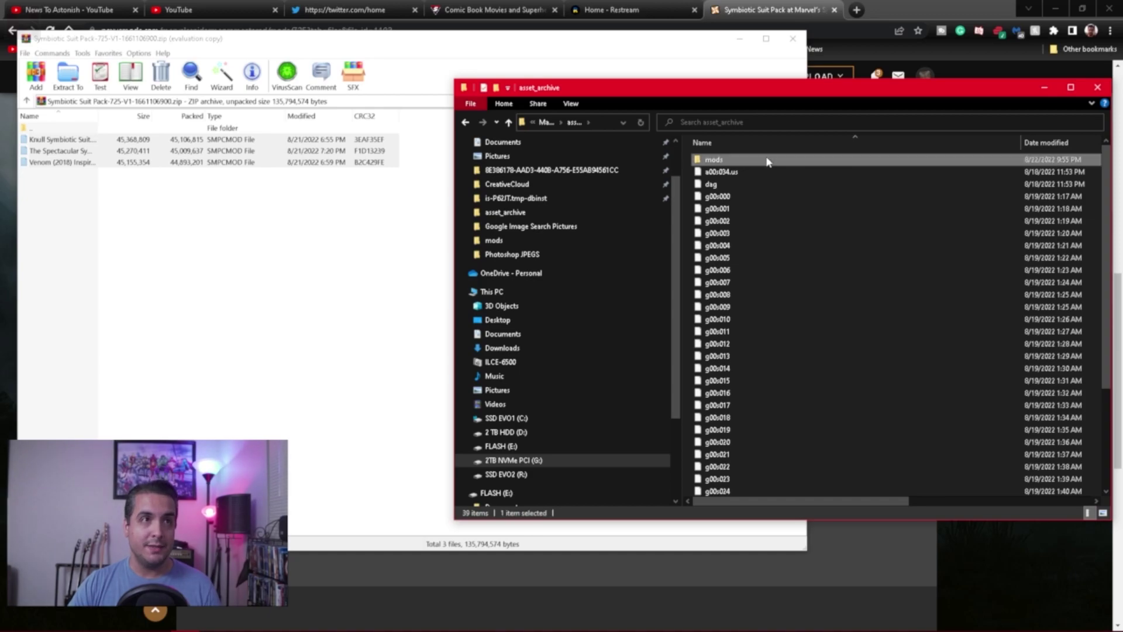
double_click(768, 162)
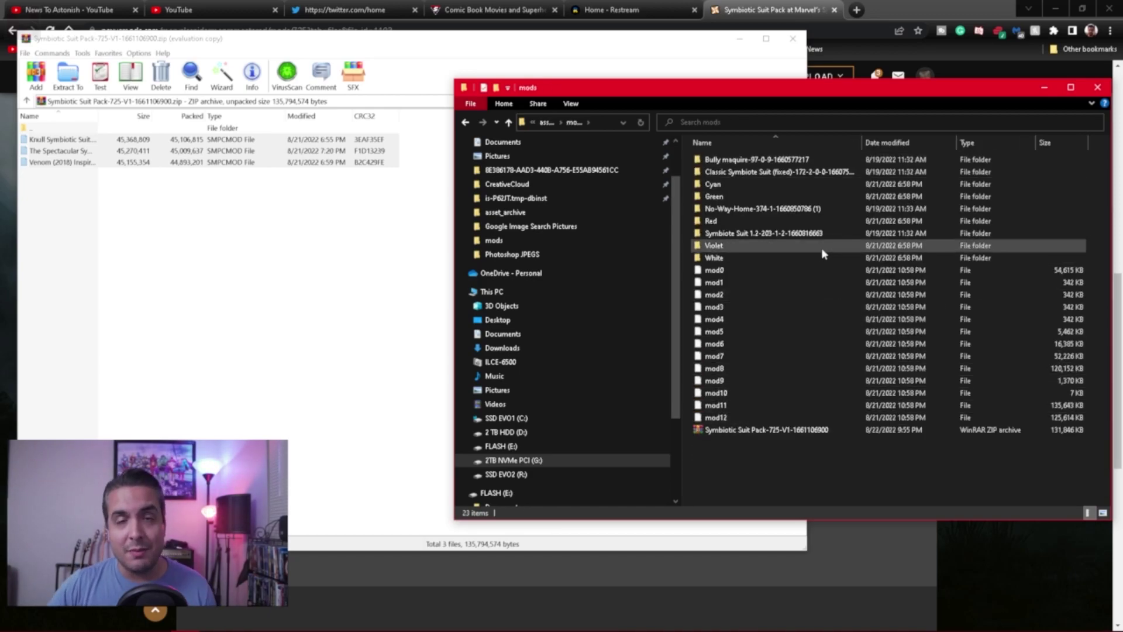
Step: Extract the three SMPCMOD files from the Symbiotic Suit Pack archive into the mods folder and close the archive
click(255, 270)
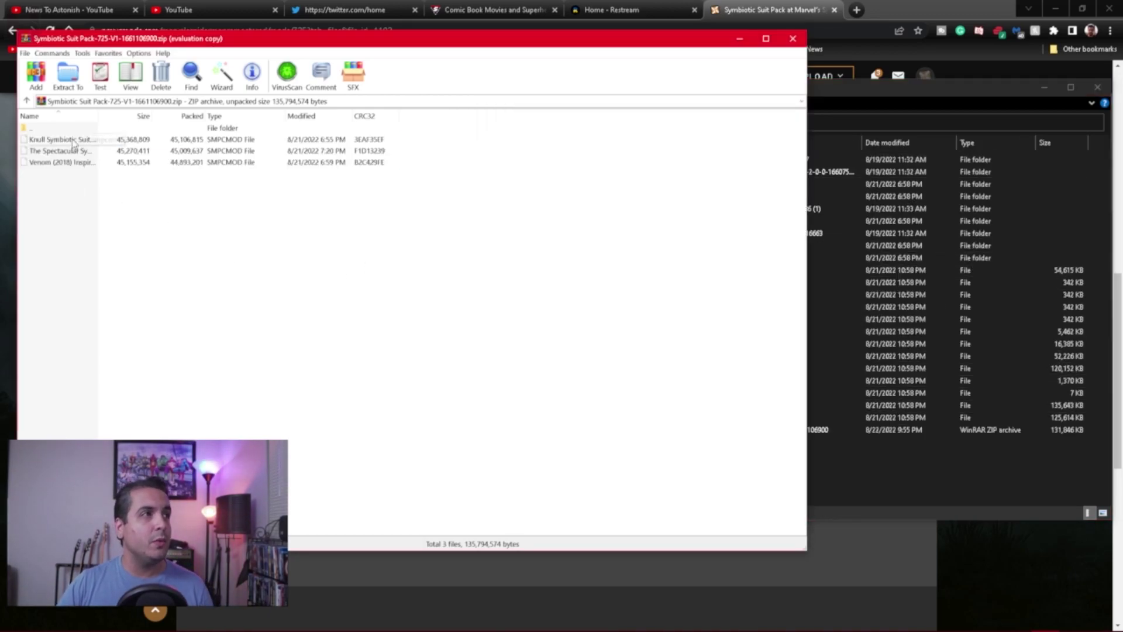
click(69, 141)
shift+click(61, 162)
drag(60, 153, 850, 419)
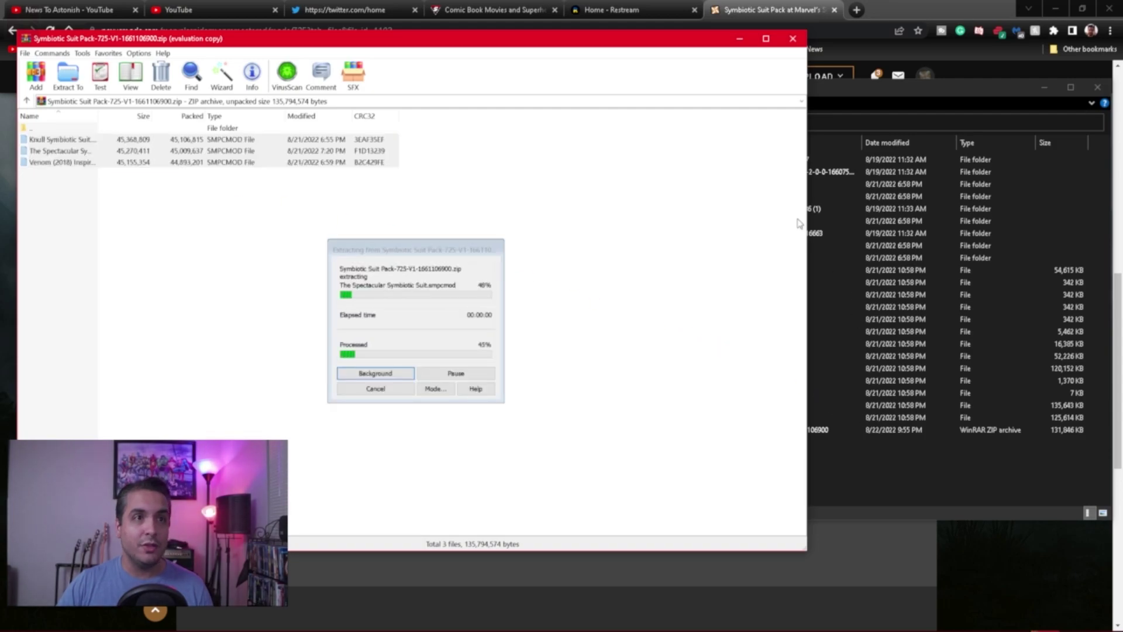
click(865, 92)
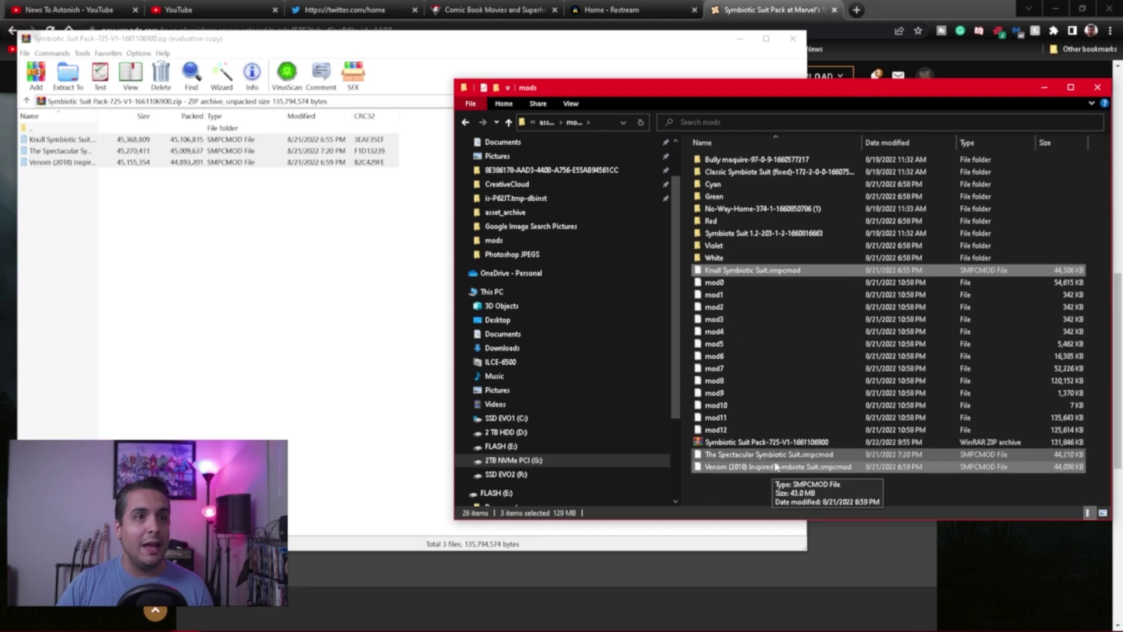
click(793, 40)
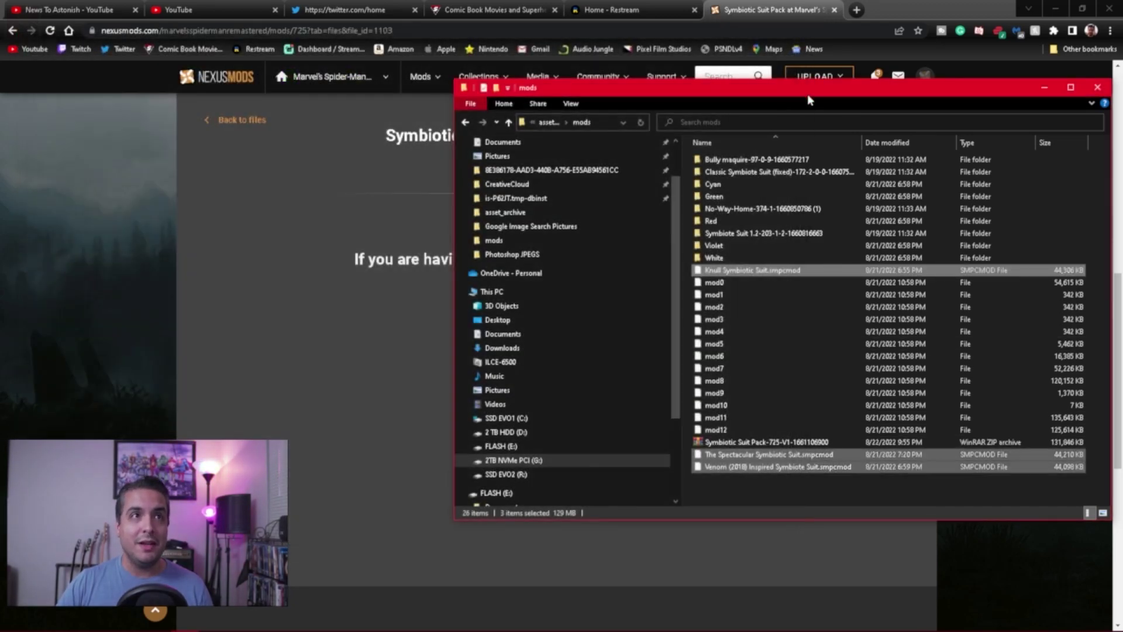
Step: Move the mods folder window aside, switch to Spider-Man PC Tool and place its window beside the folder
drag(807, 94, 410, 80)
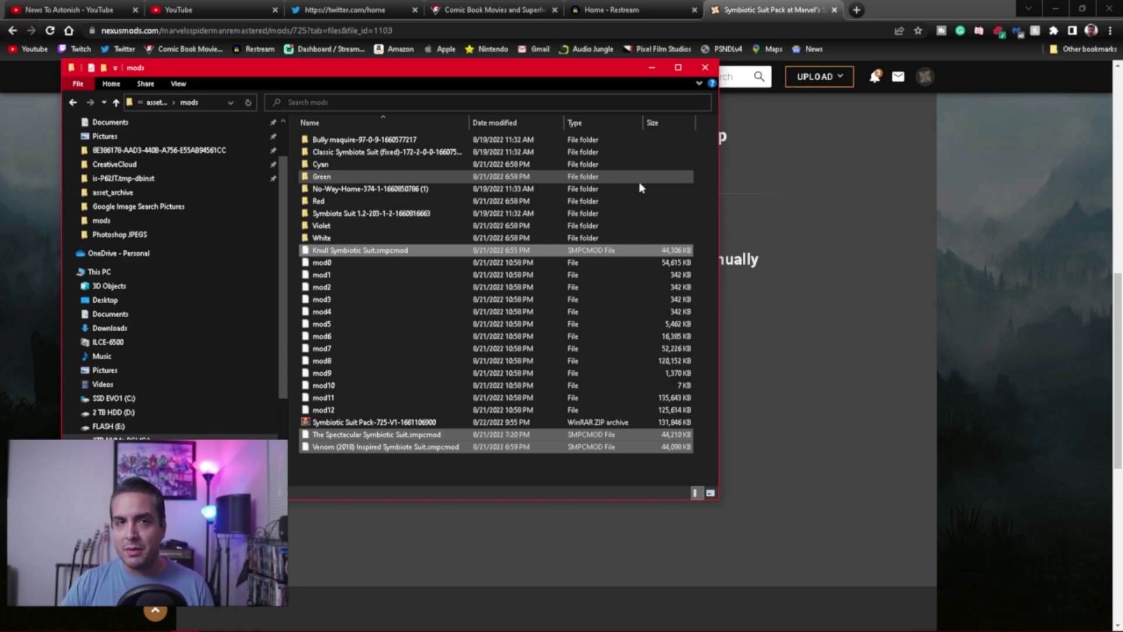
mouse_move(720, 503)
mouse_down()
mouse_move(678, 478)
mouse_move(722, 488)
mouse_up()
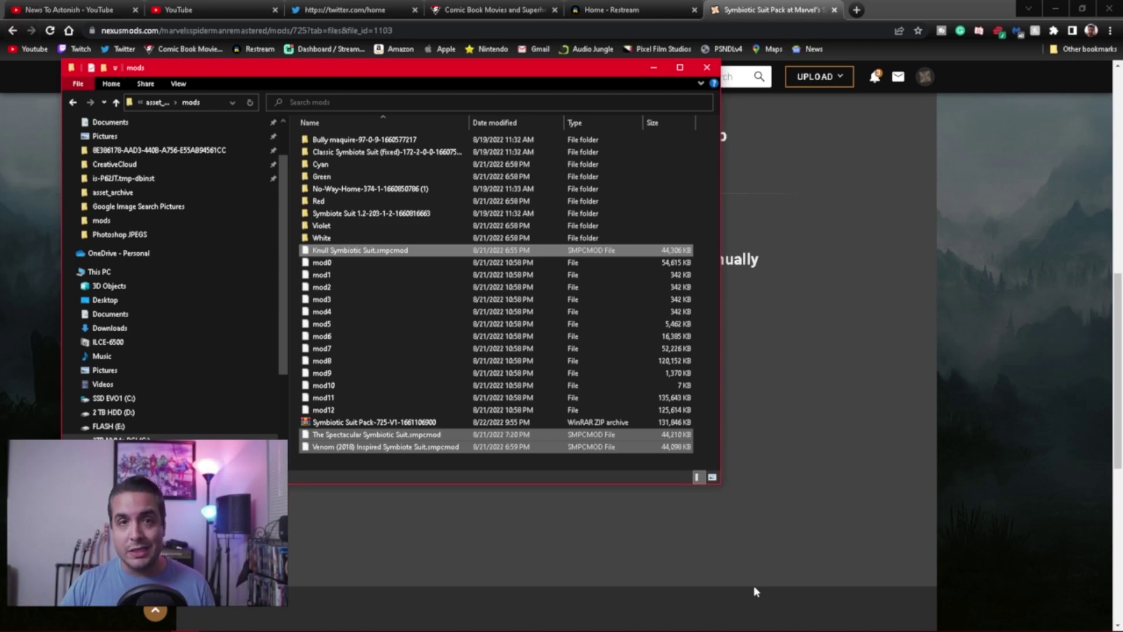
mouse_move(984, 624)
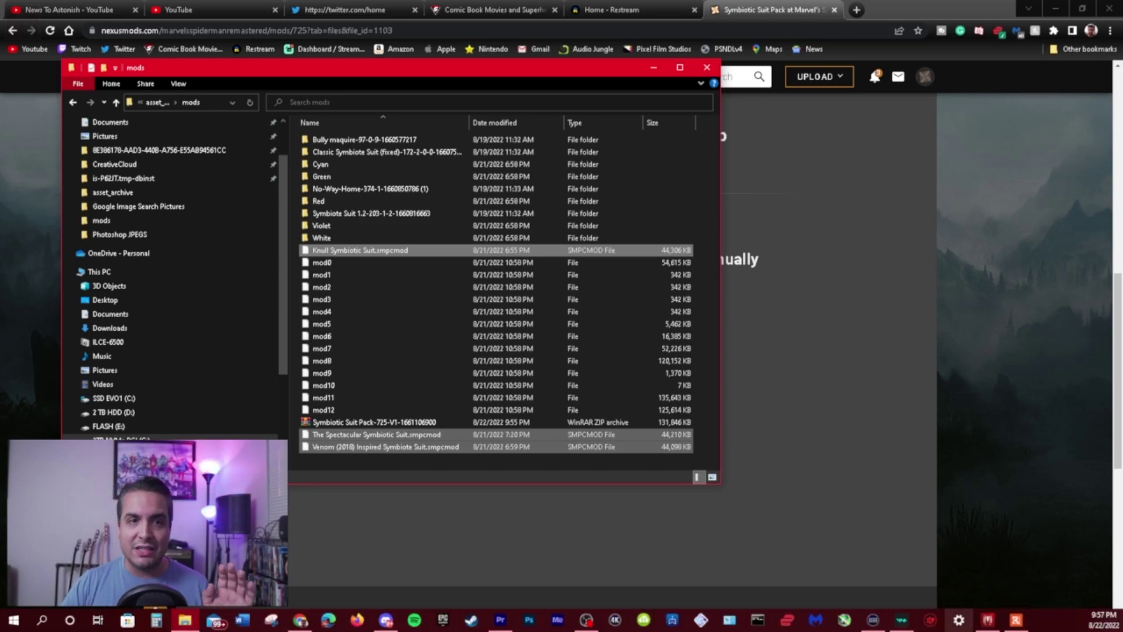
click(985, 625)
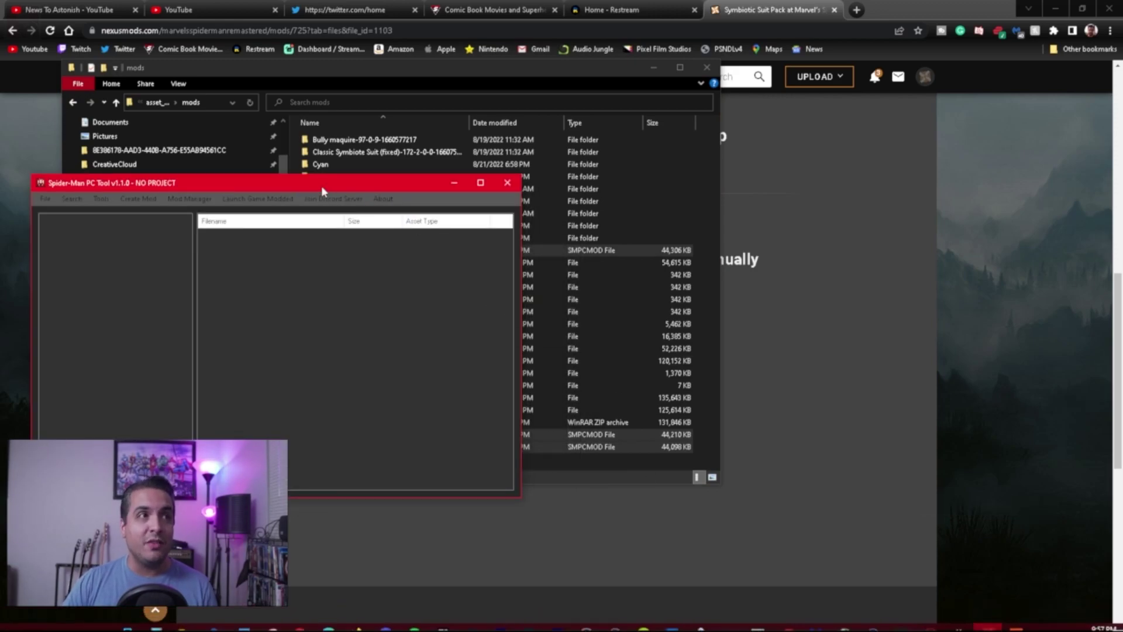
drag(320, 184, 885, 174)
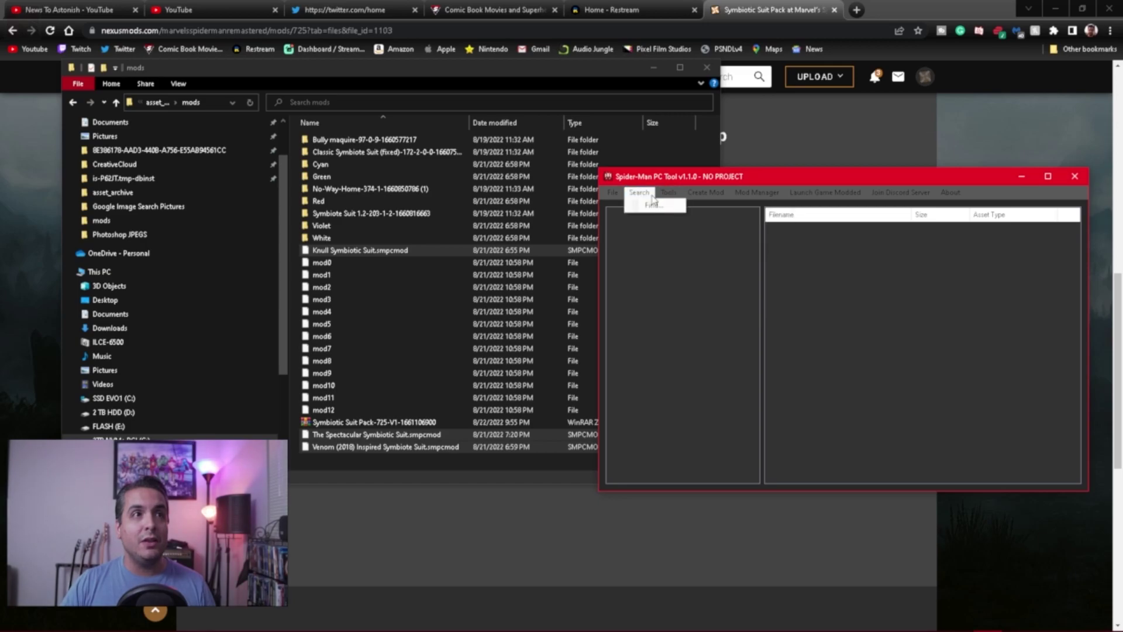
Step: Set the tool's asset archive location to the asset_archive folder of Marvel's Spider-Man Remastered
click(612, 193)
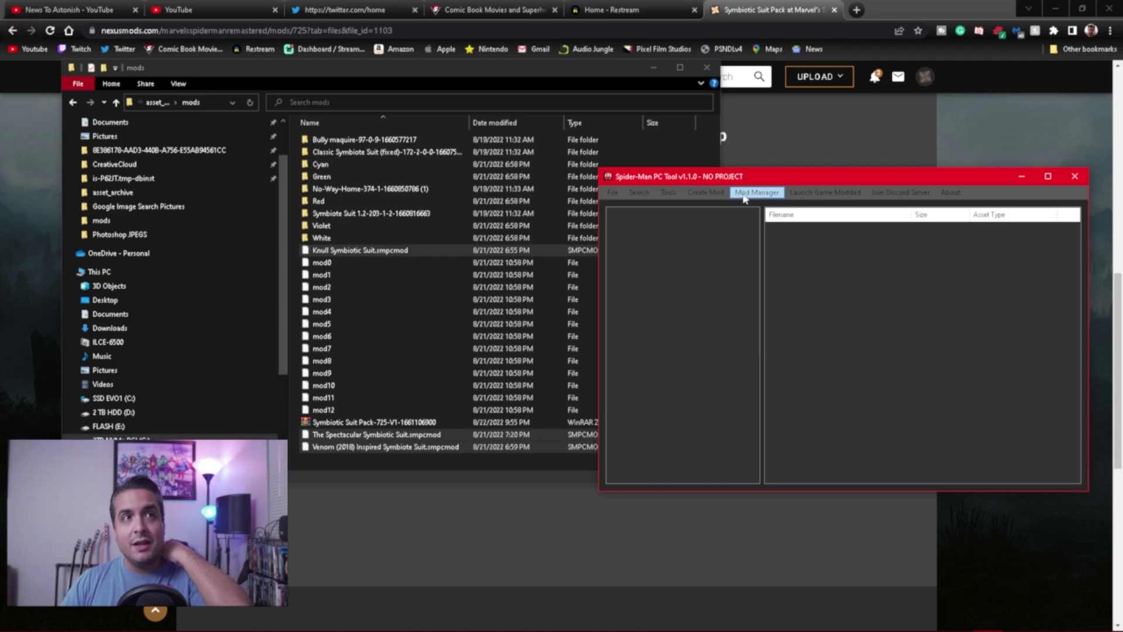
click(613, 195)
click(613, 194)
click(650, 206)
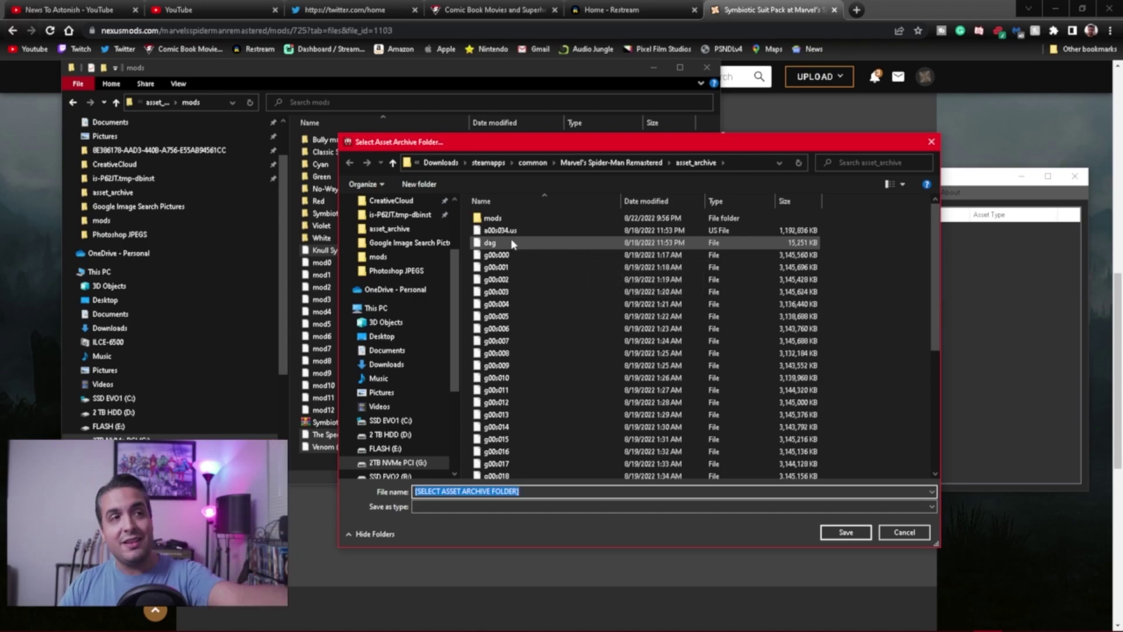
scroll(570, 291, down, 5)
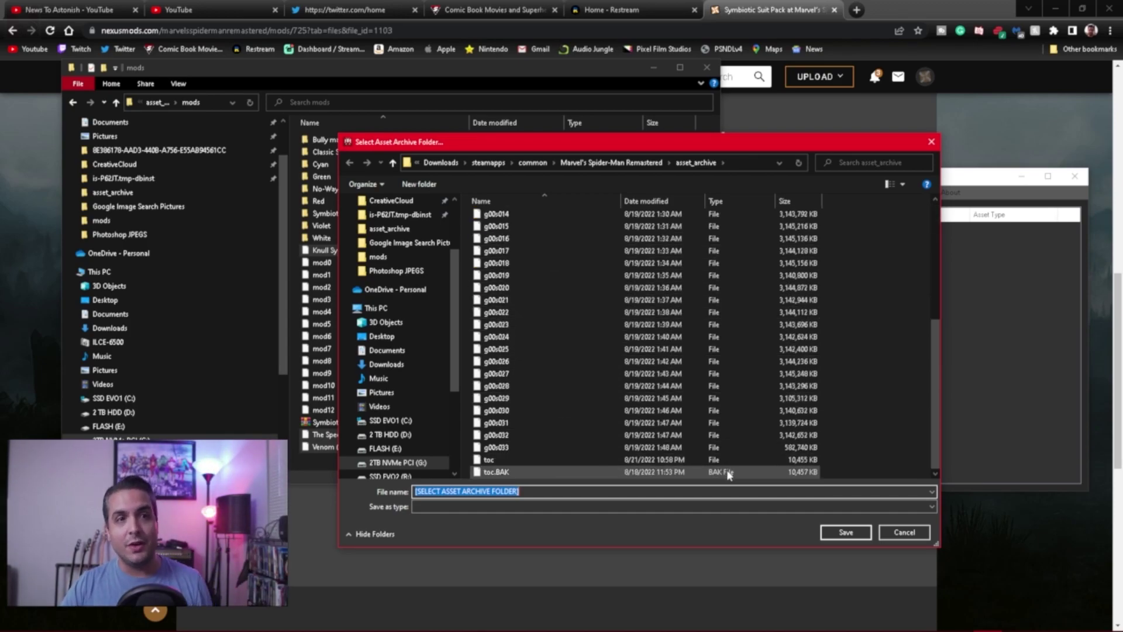
click(846, 532)
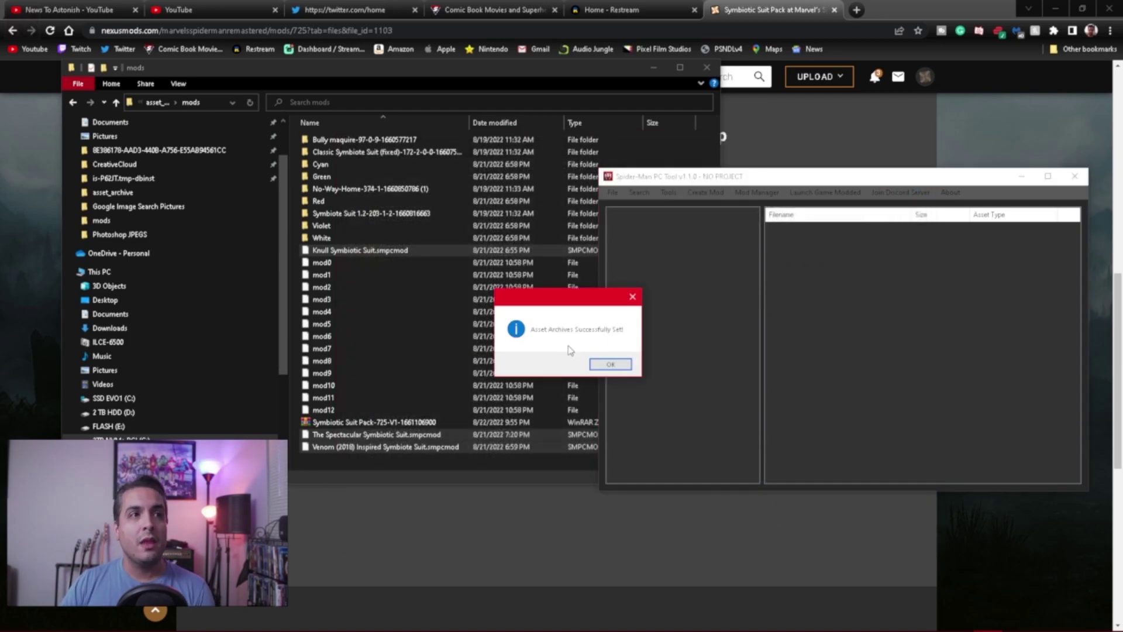
click(611, 364)
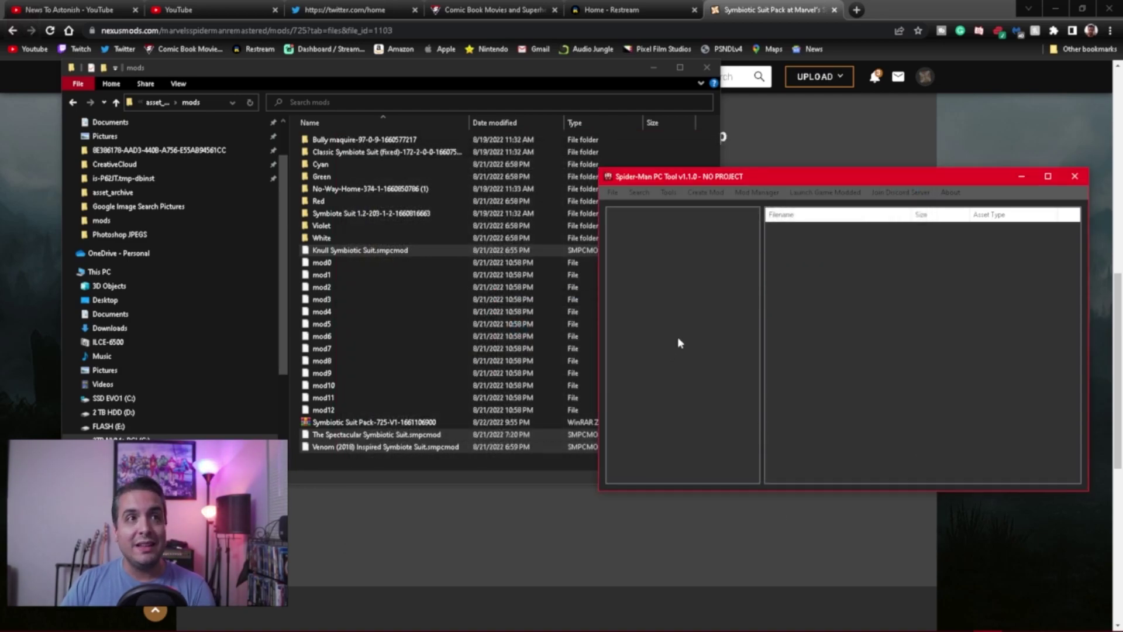
Step: Open the Mod Manager, start adding a mod, and reposition and enlarge the file selection dialog
click(758, 192)
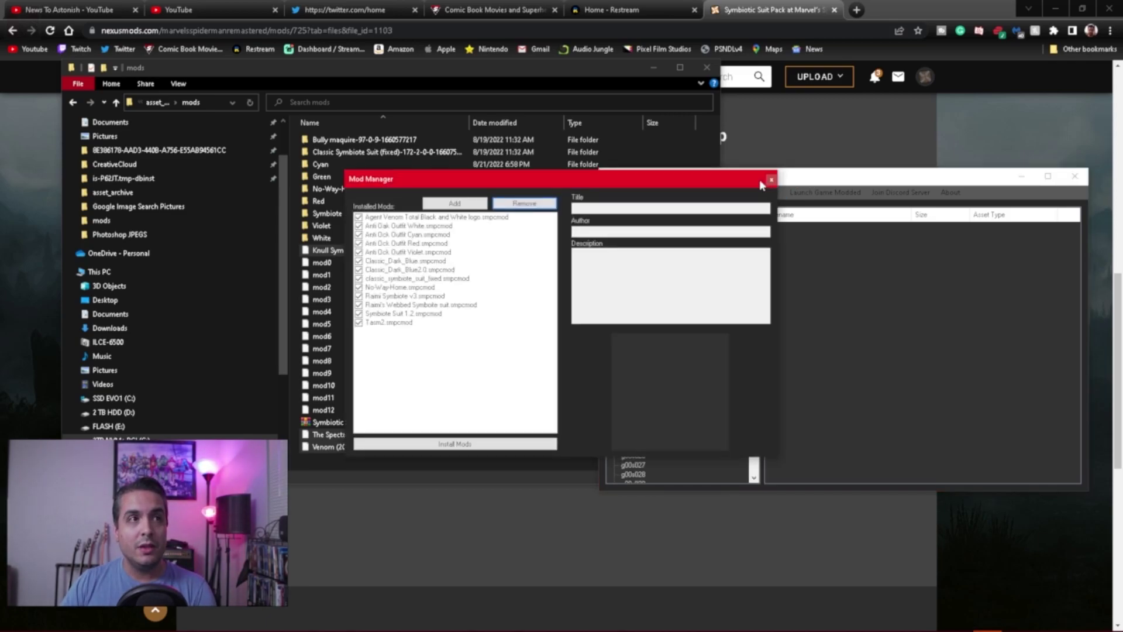
drag(672, 175, 793, 171)
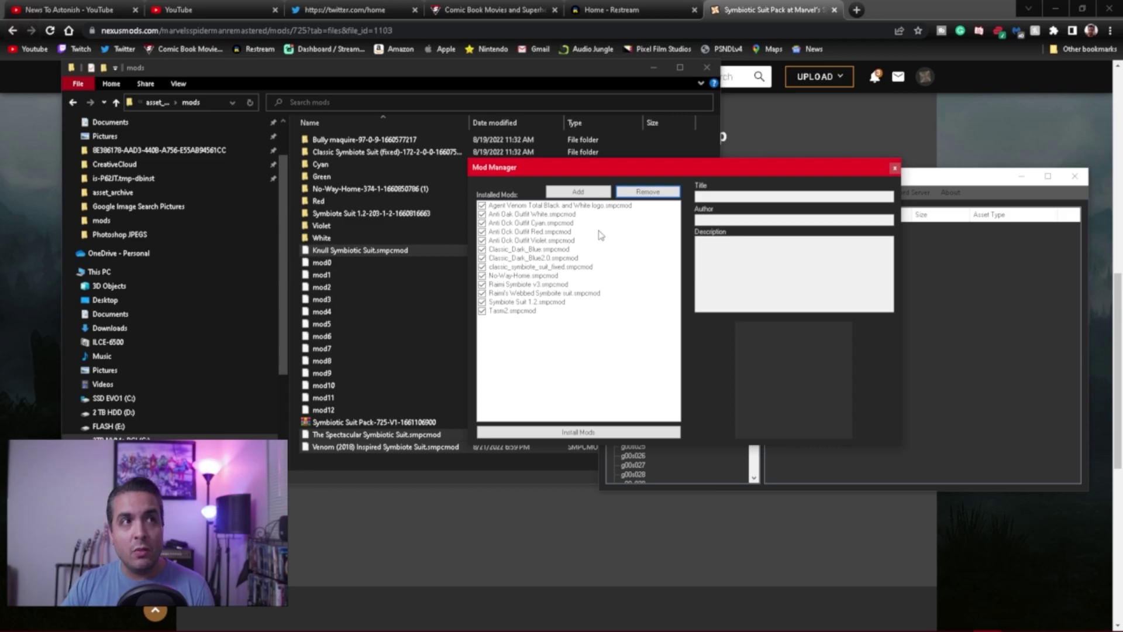
click(584, 193)
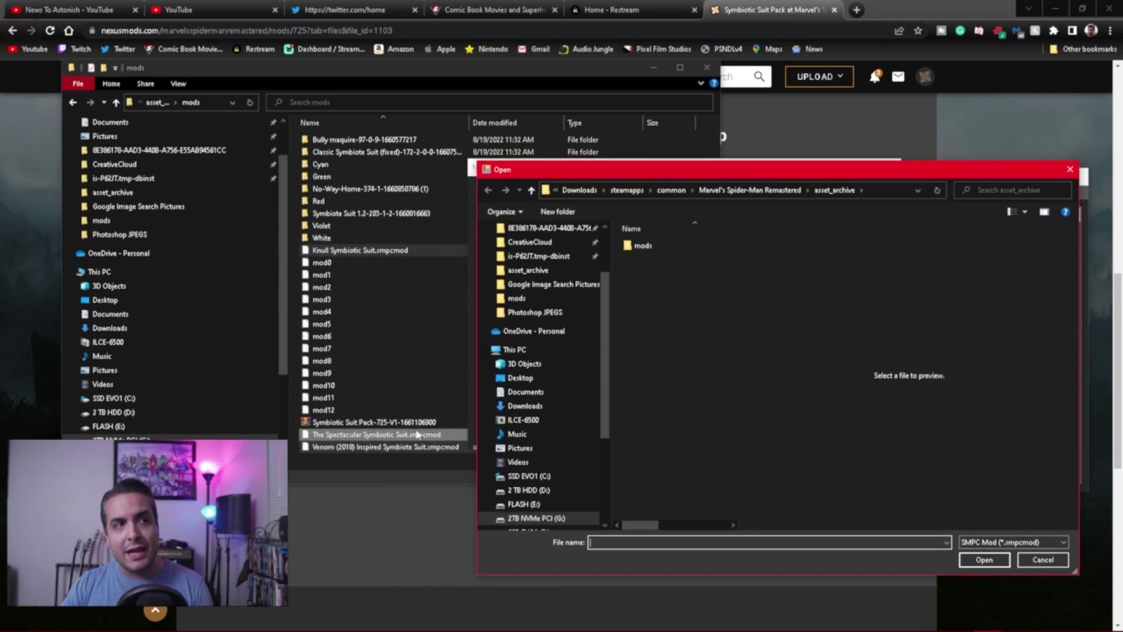
drag(705, 176, 333, 83)
drag(703, 486, 819, 548)
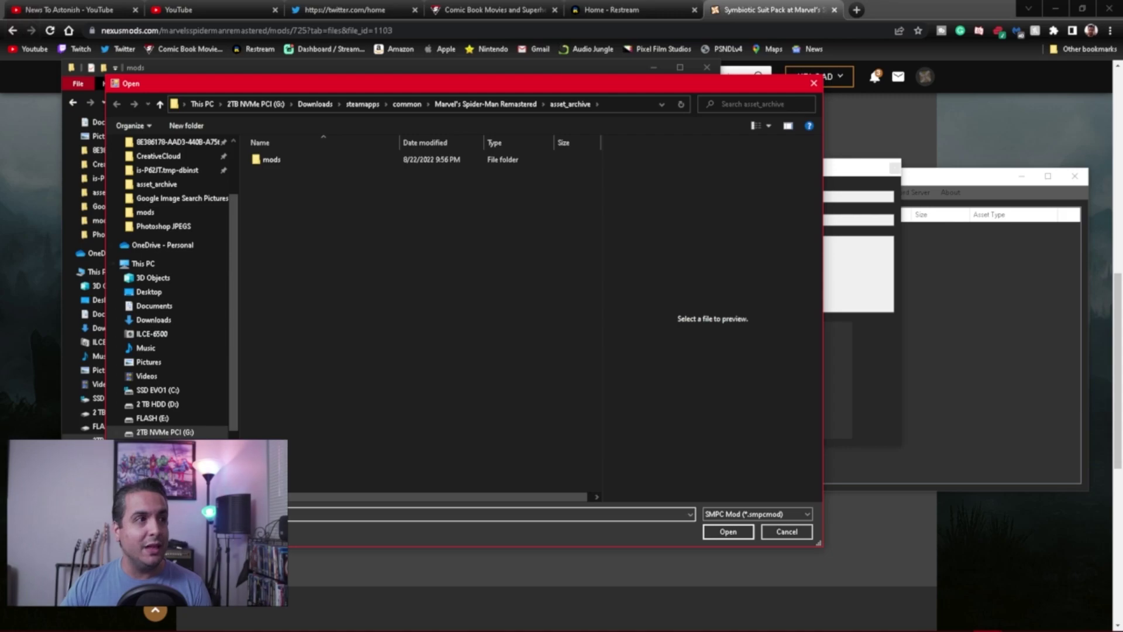
Step: Browse from the 2TB NVMe PCI (G:) drive through Downloads, steamapps, common, Marvel's Spider-Man Remastered and asset_archive into mods
click(165, 434)
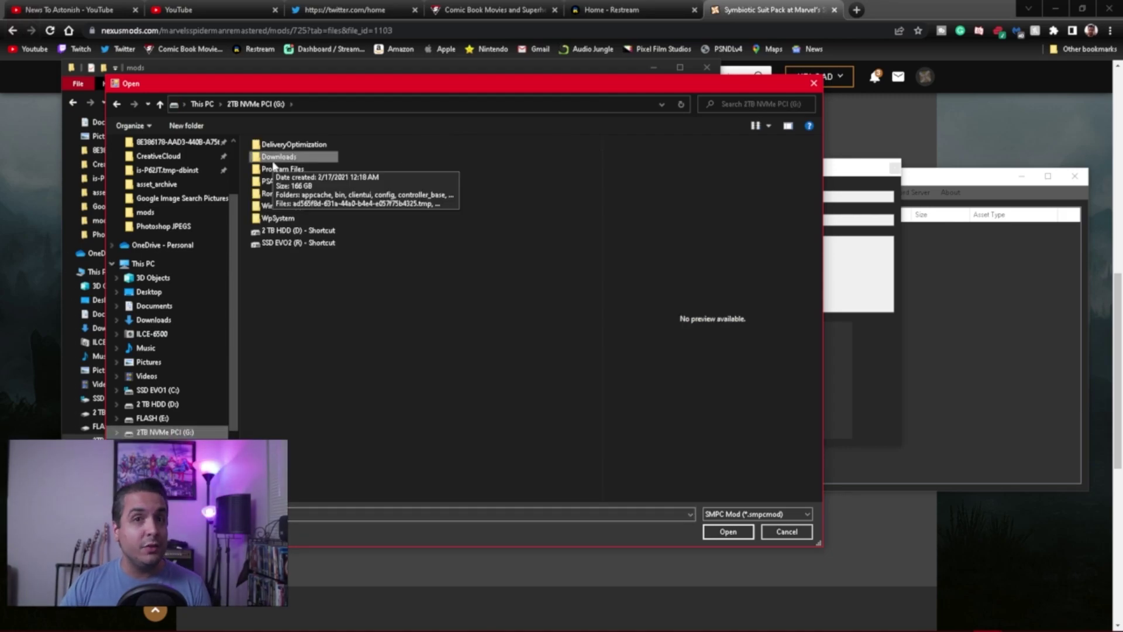
double_click(308, 184)
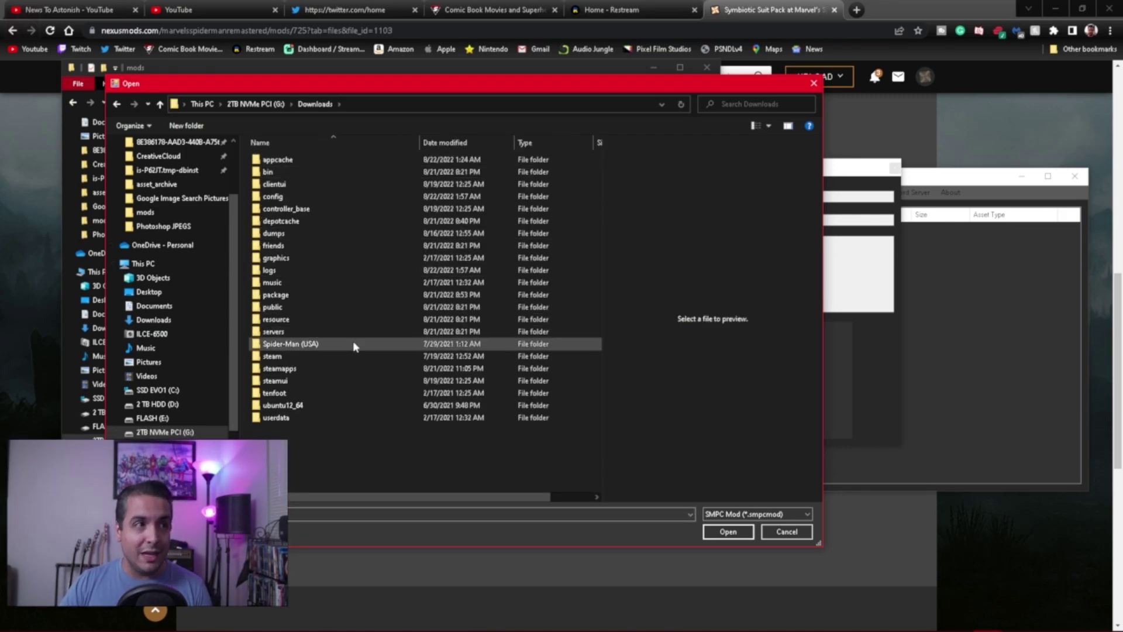
click(313, 368)
double_click(313, 368)
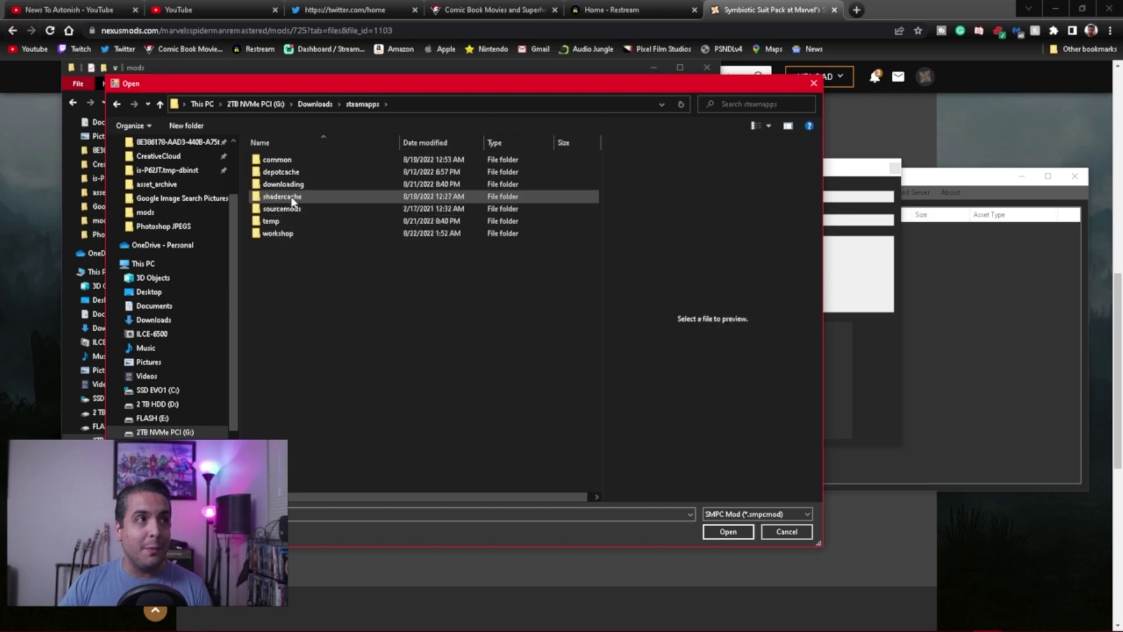
double_click(296, 161)
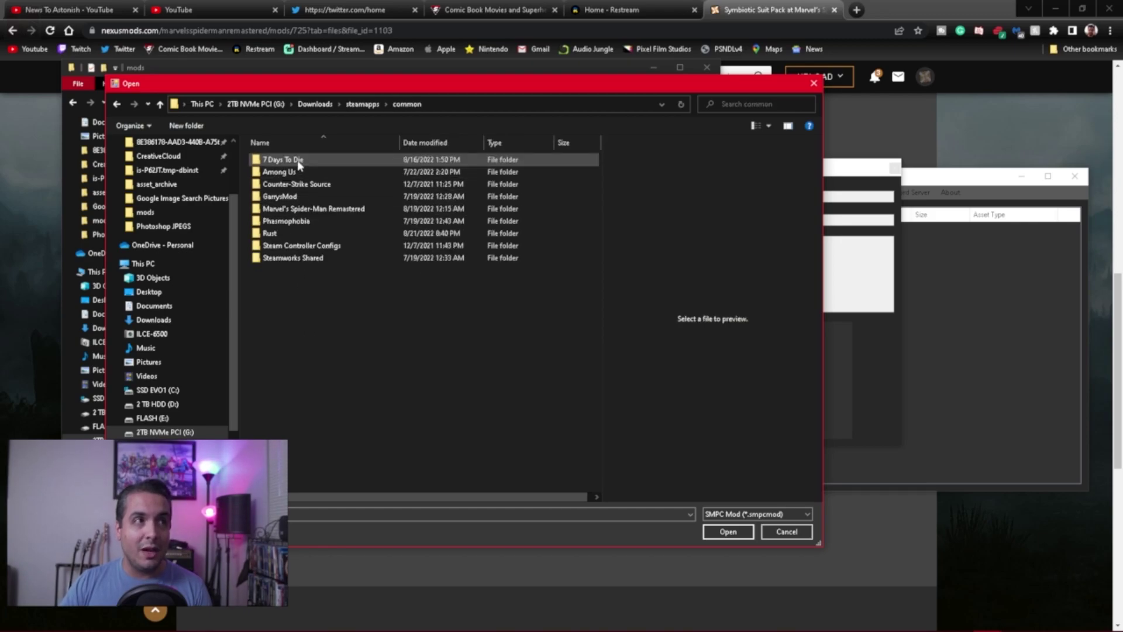
double_click(336, 210)
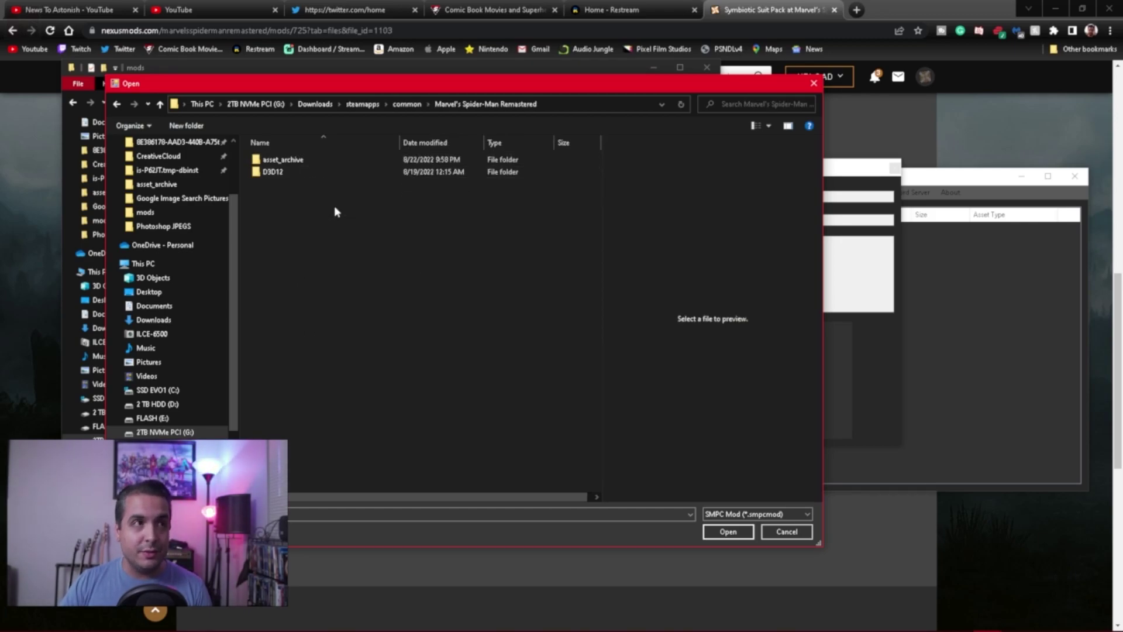
double_click(307, 160)
double_click(282, 163)
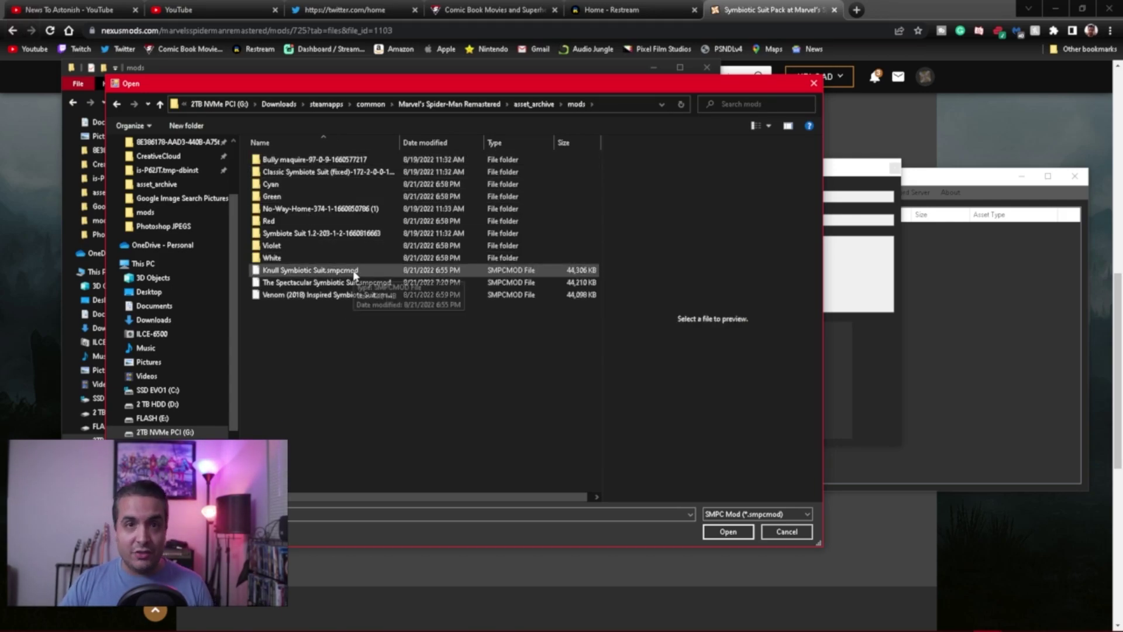
Step: Add Knull Symbiotic Suit.smpcmod to the Mod Manager's installed mods list
click(310, 295)
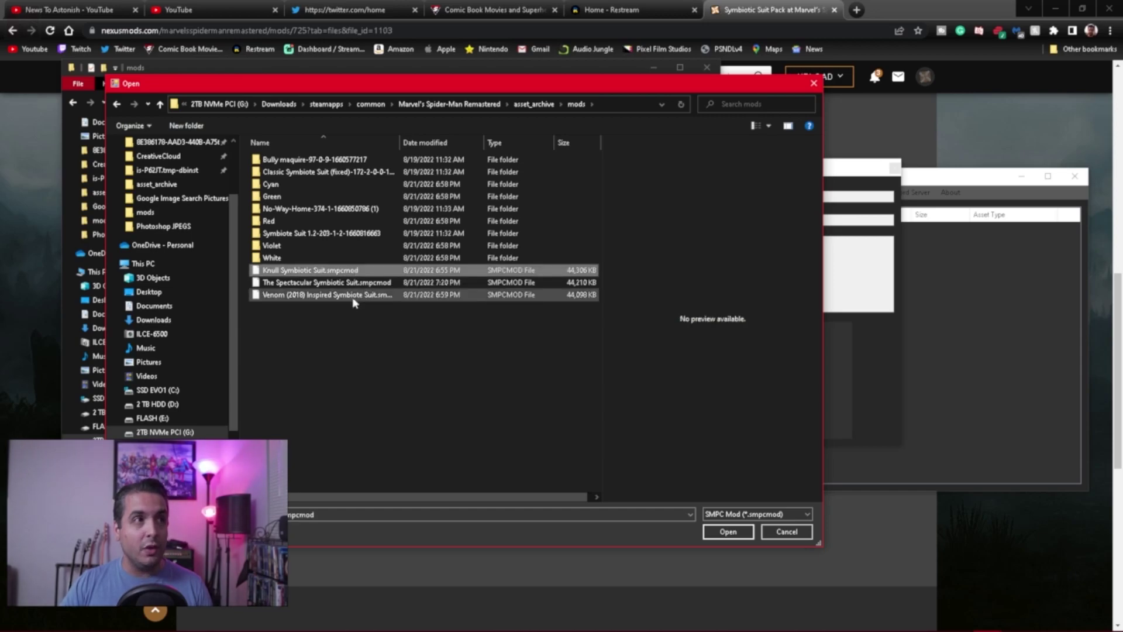
shift+click(349, 272)
click(348, 273)
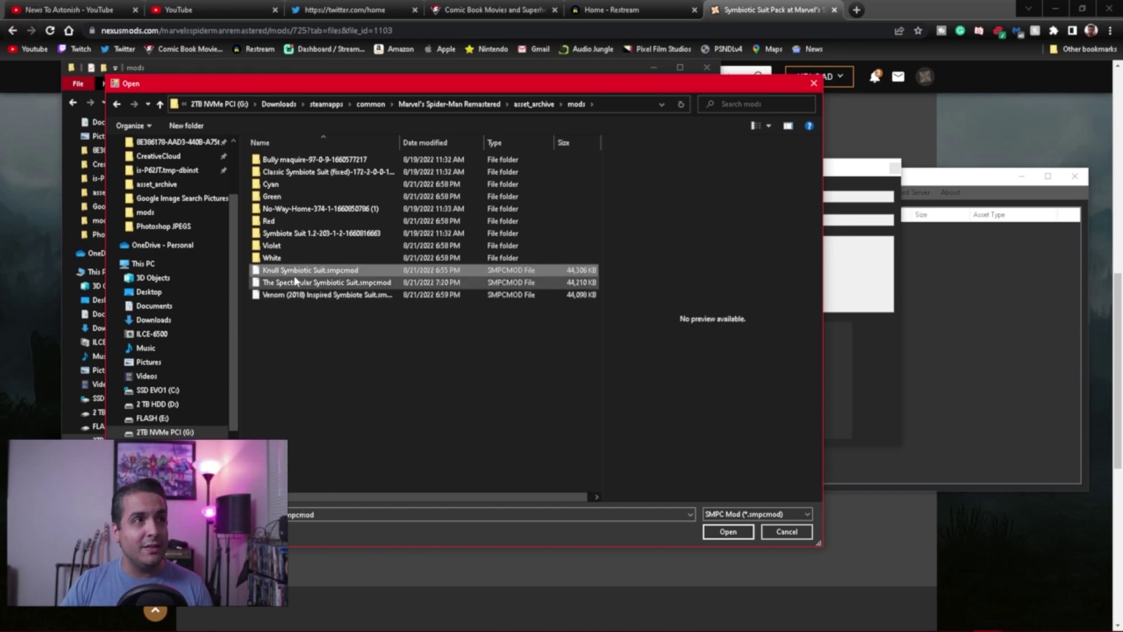
click(728, 531)
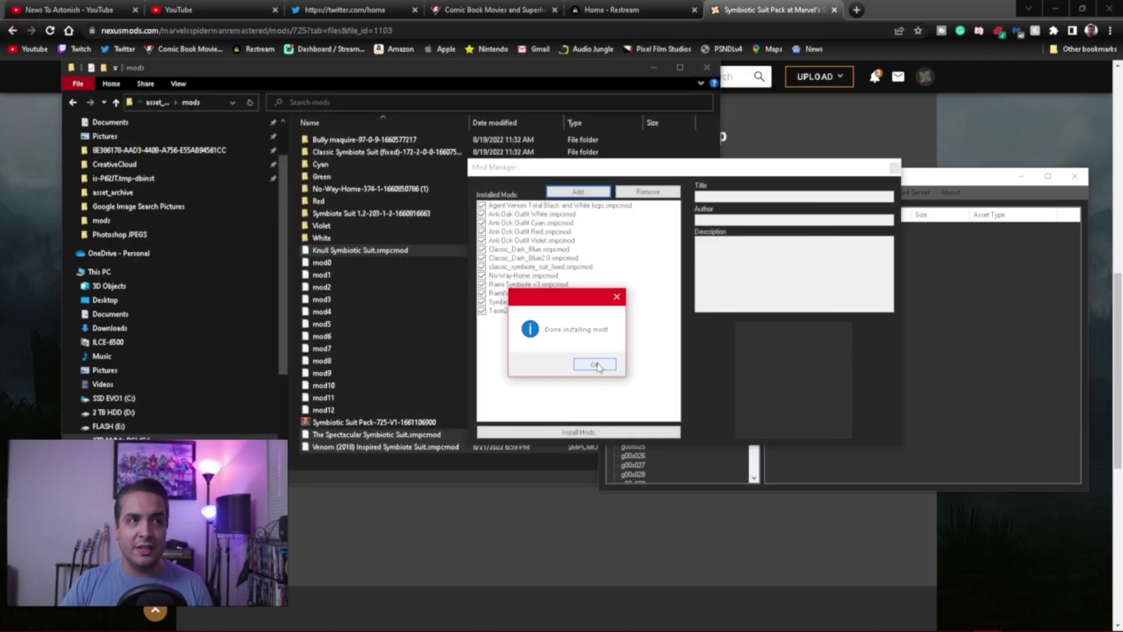
click(594, 363)
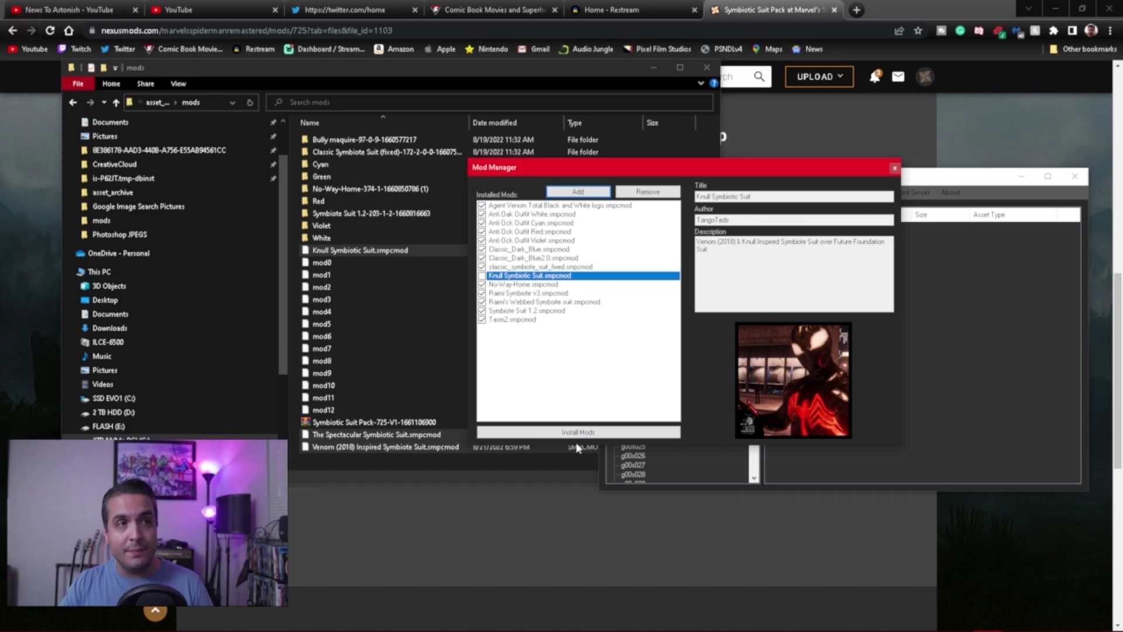
Step: Add The Spectacular Symbiotic Suit.smpcmod to the installed mods and compare its preview with the Knull Symbiotic Suit's
click(562, 196)
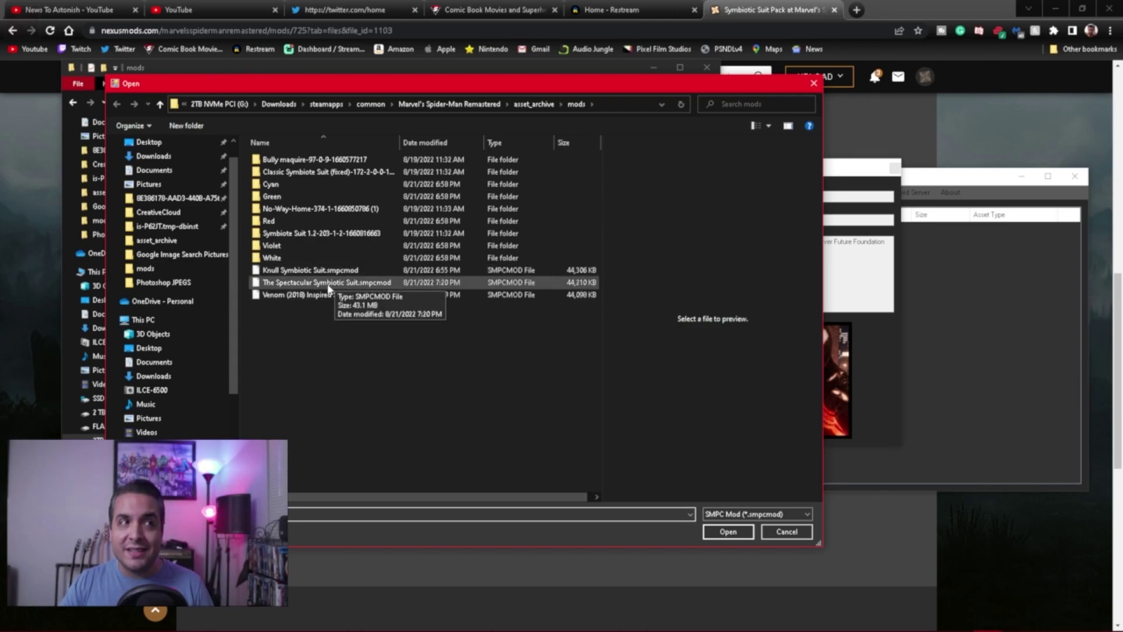
click(328, 282)
click(725, 531)
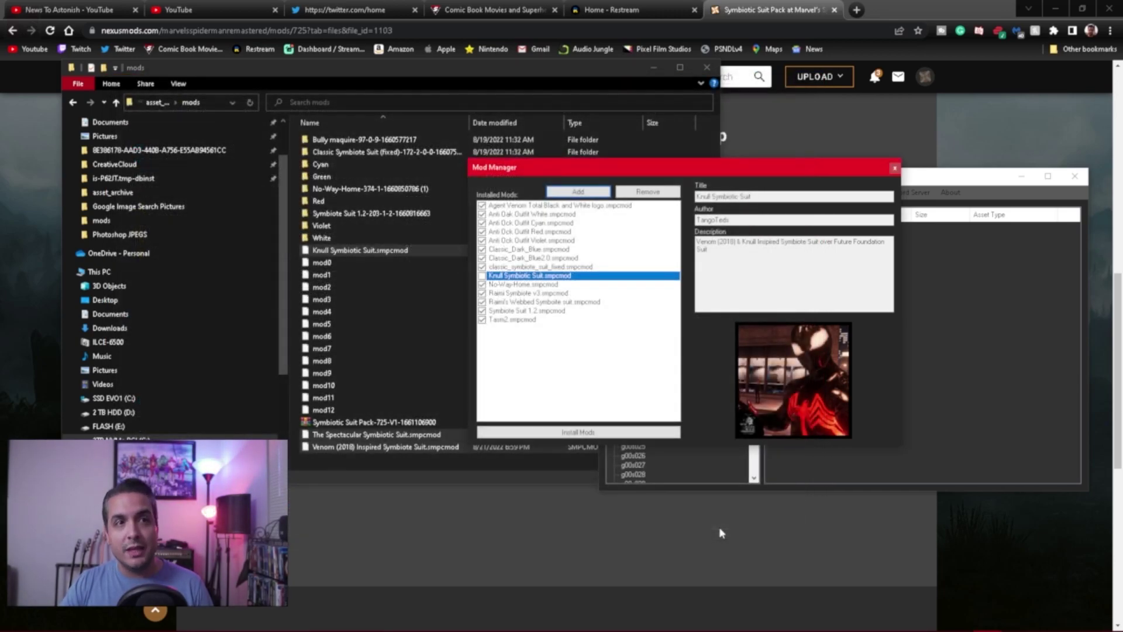
click(598, 367)
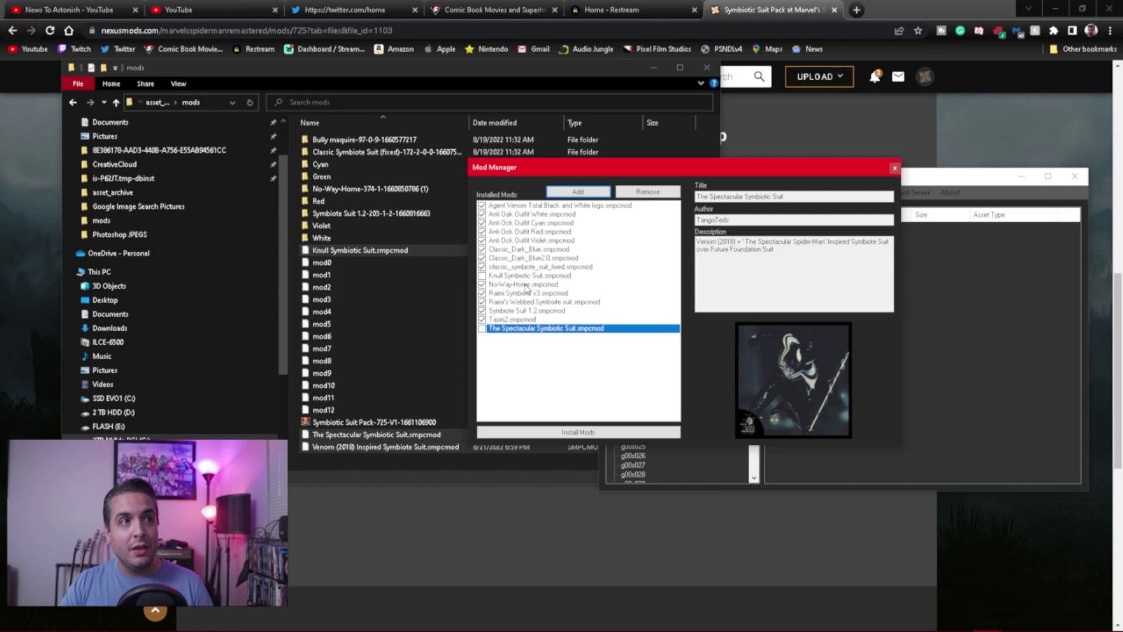
click(523, 276)
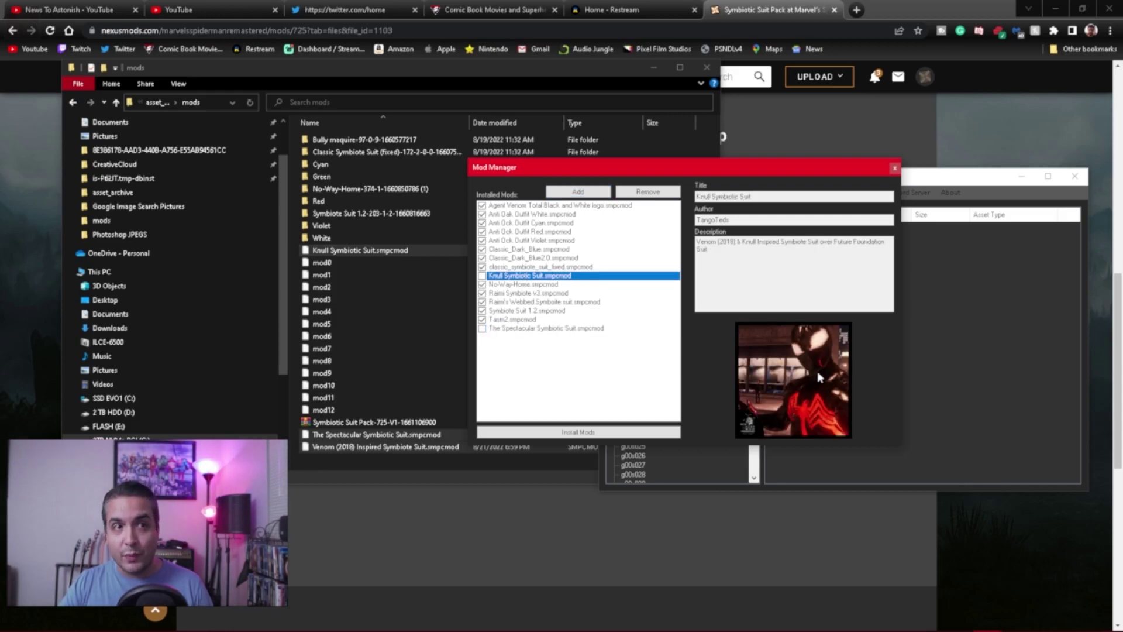
click(517, 328)
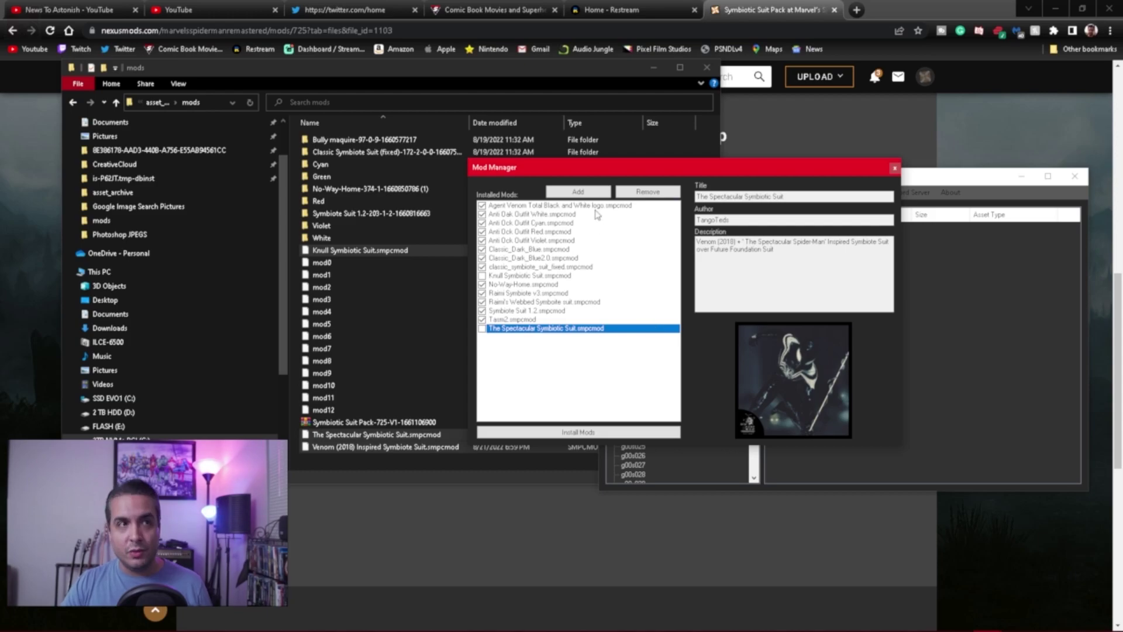
Step: Add Venom (2018) Inspired Symbiote Suit.smpcmod from the mods folder to the Mod Manager's installed mods
click(577, 191)
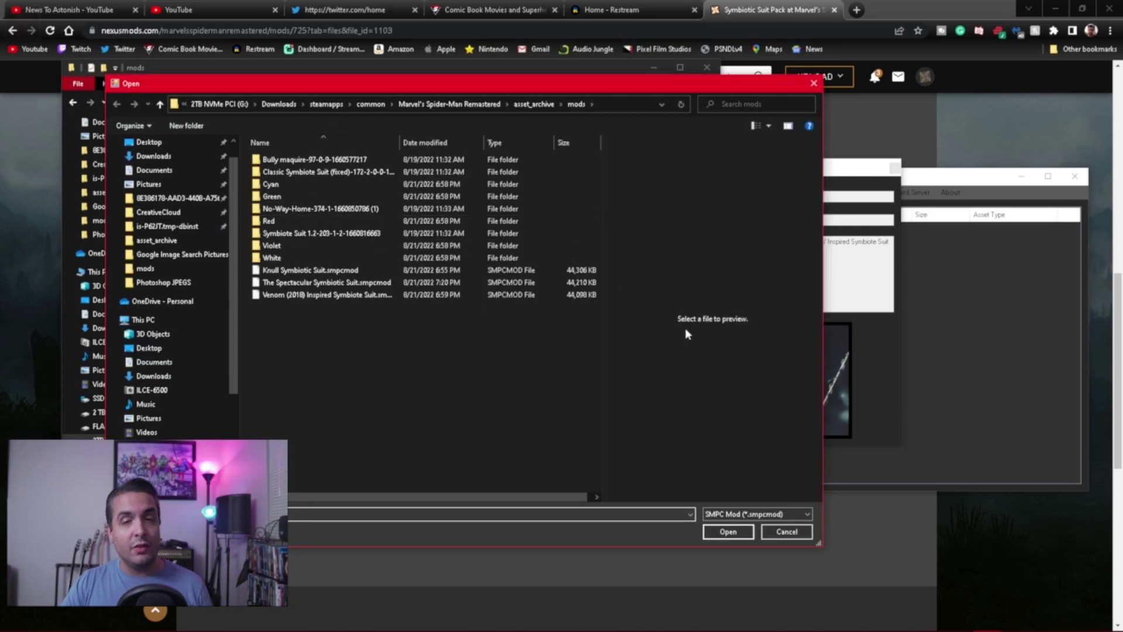
click(342, 295)
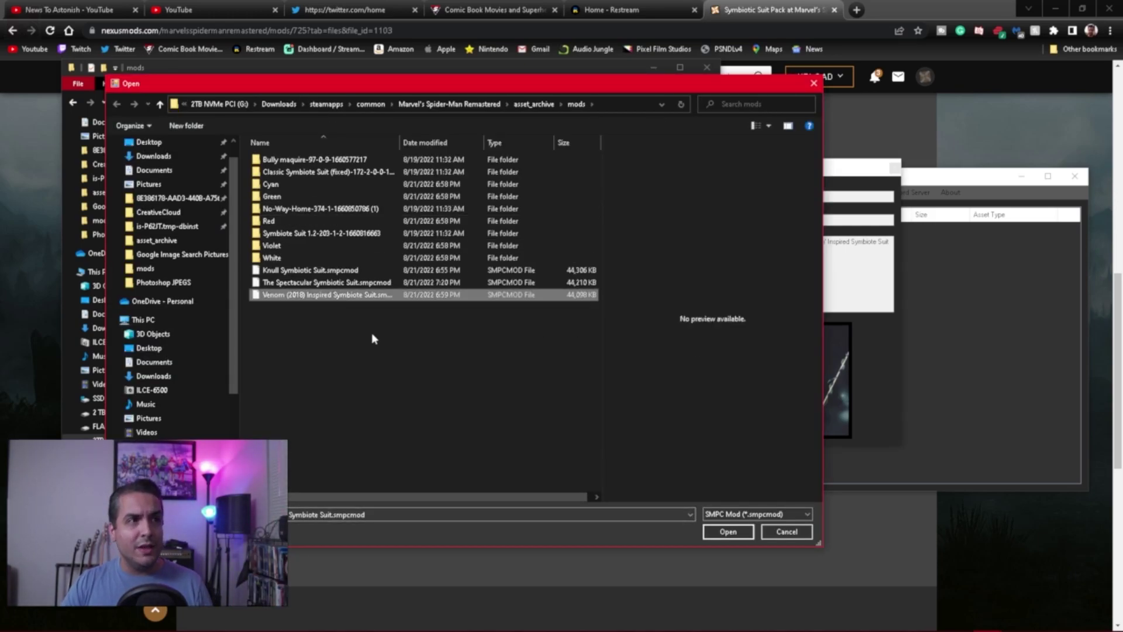
click(738, 533)
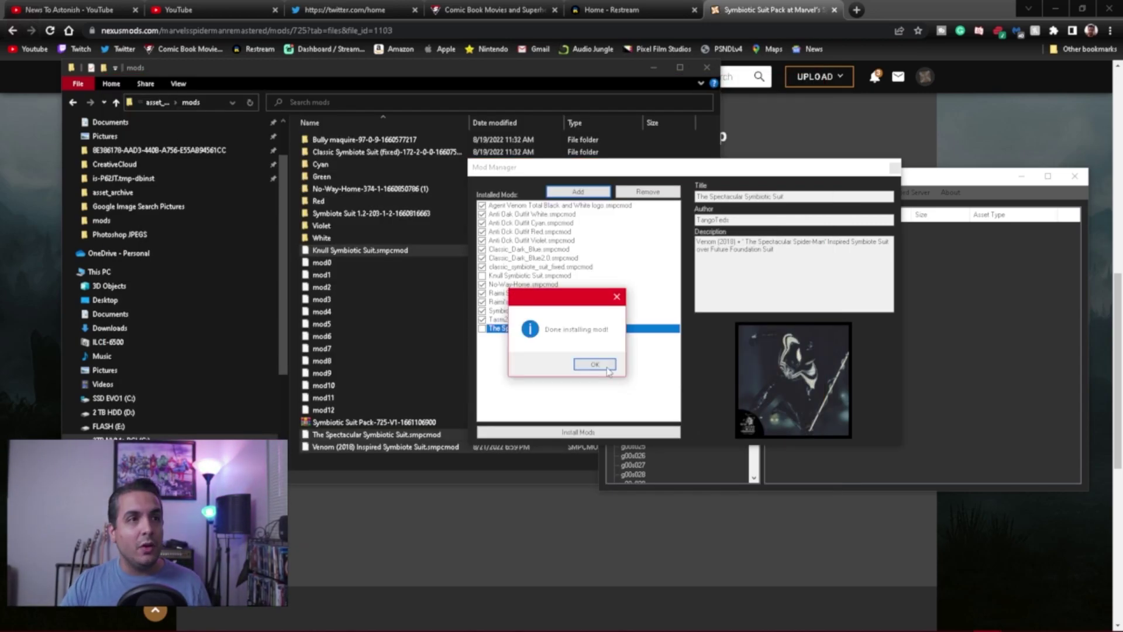
click(597, 366)
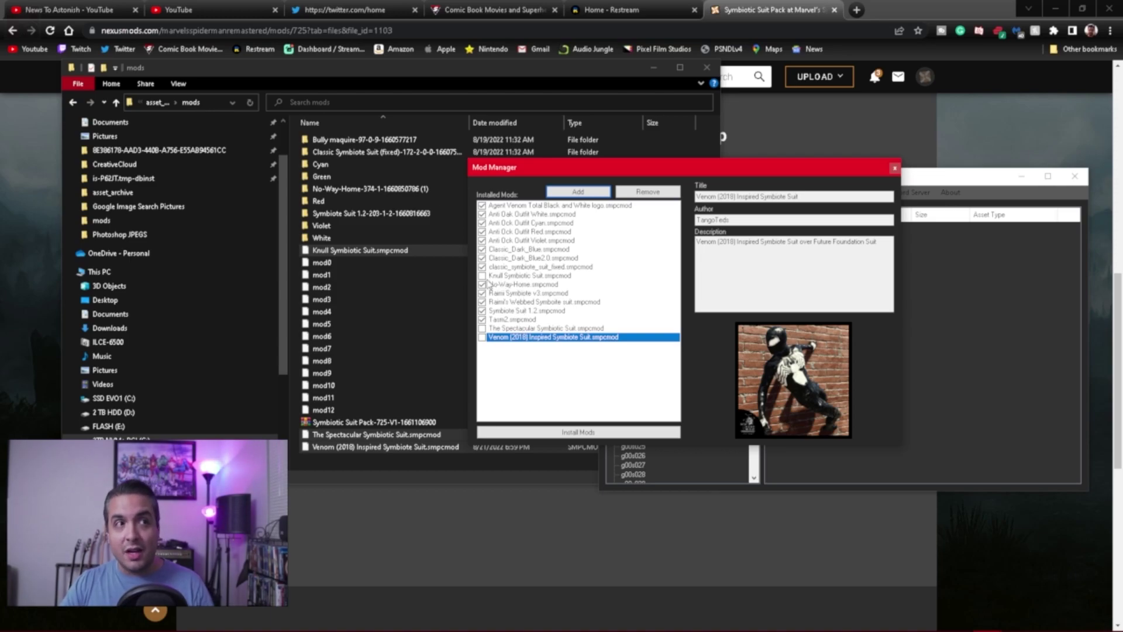
Step: Enable the Knull Symbiotic, The Spectacular Symbiotic and Venom (2018) Inspired Symbiote suit mods and install all enabled mods
click(482, 277)
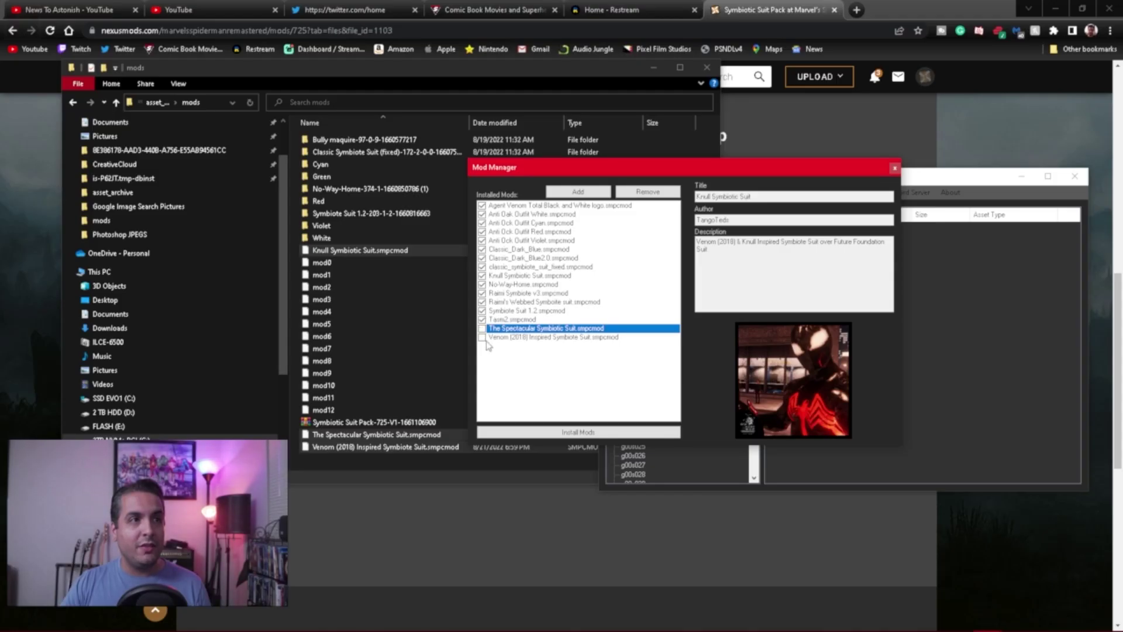
click(485, 338)
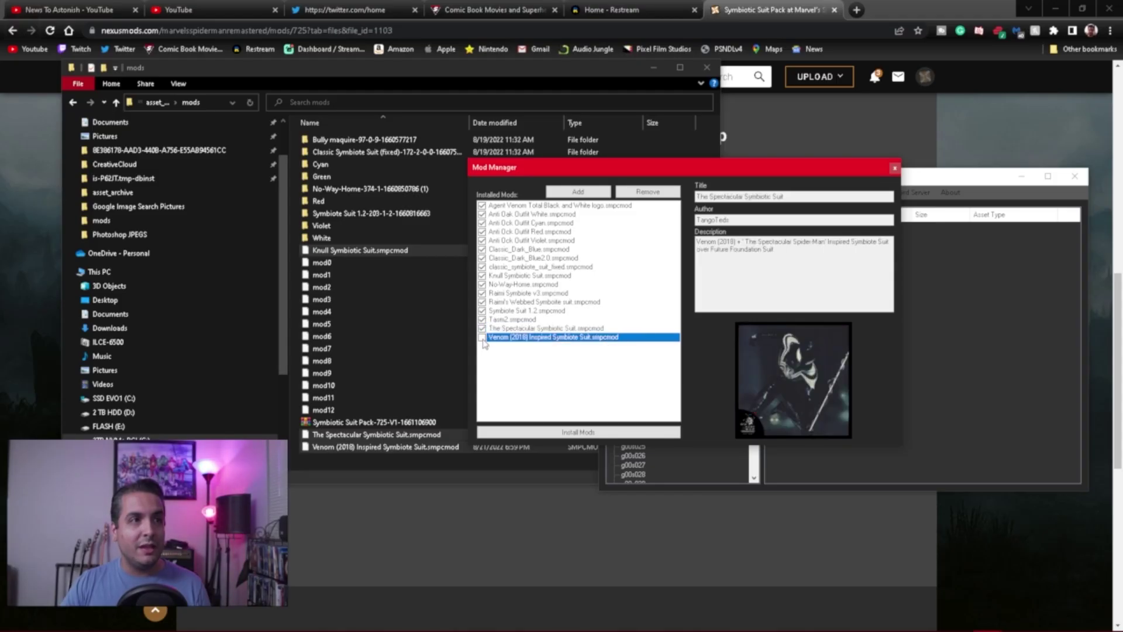
click(564, 433)
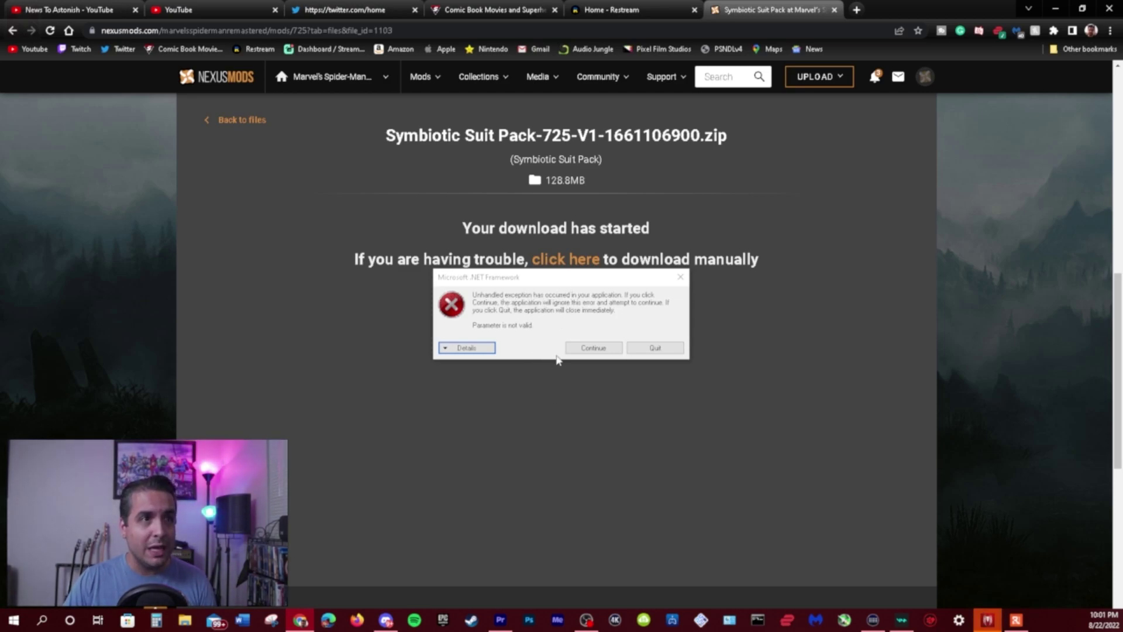
click(594, 348)
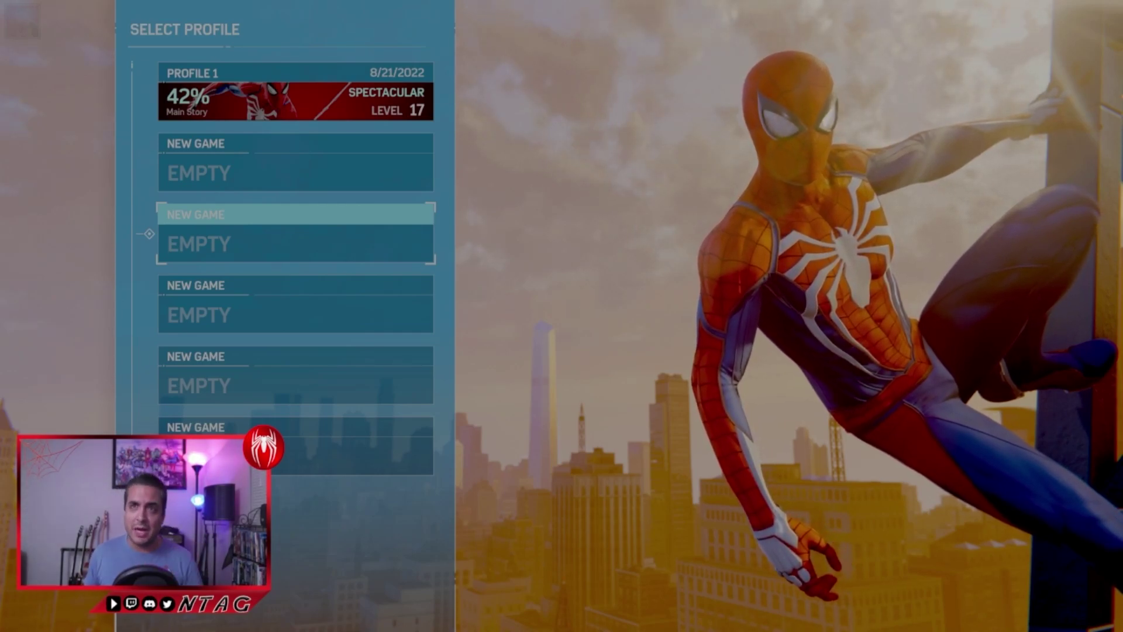
key(Up)
key(Up)
key(Down)
key(Down)
key(Down)
key(Down)
key(Down)
key(Down)
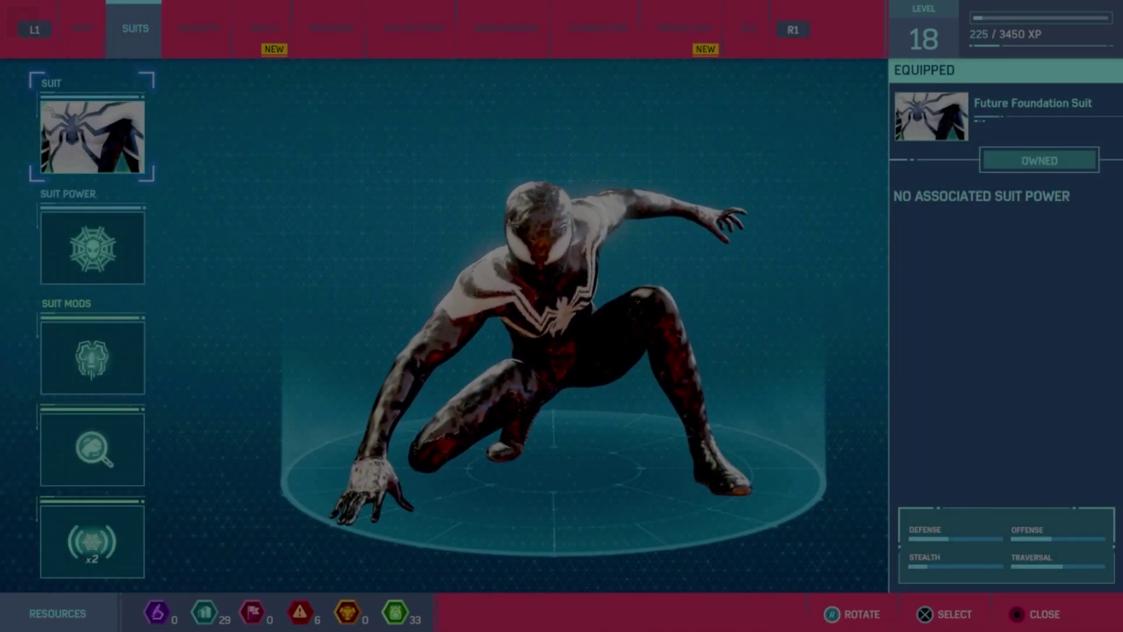
Step: View the equipped Future Foundation Suit from another side and look through the game's suit collection from the first row to the last
key(Right)
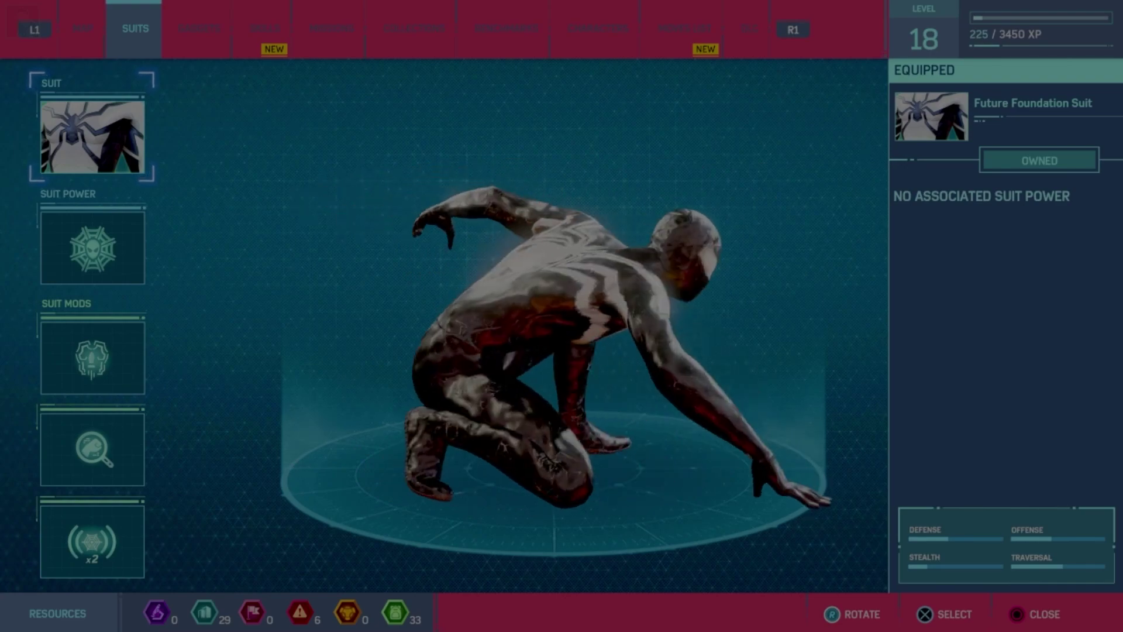
key(Return)
key(Up)
key(Up)
key(Up)
key(Up)
key(Up)
key(Up)
key(Up)
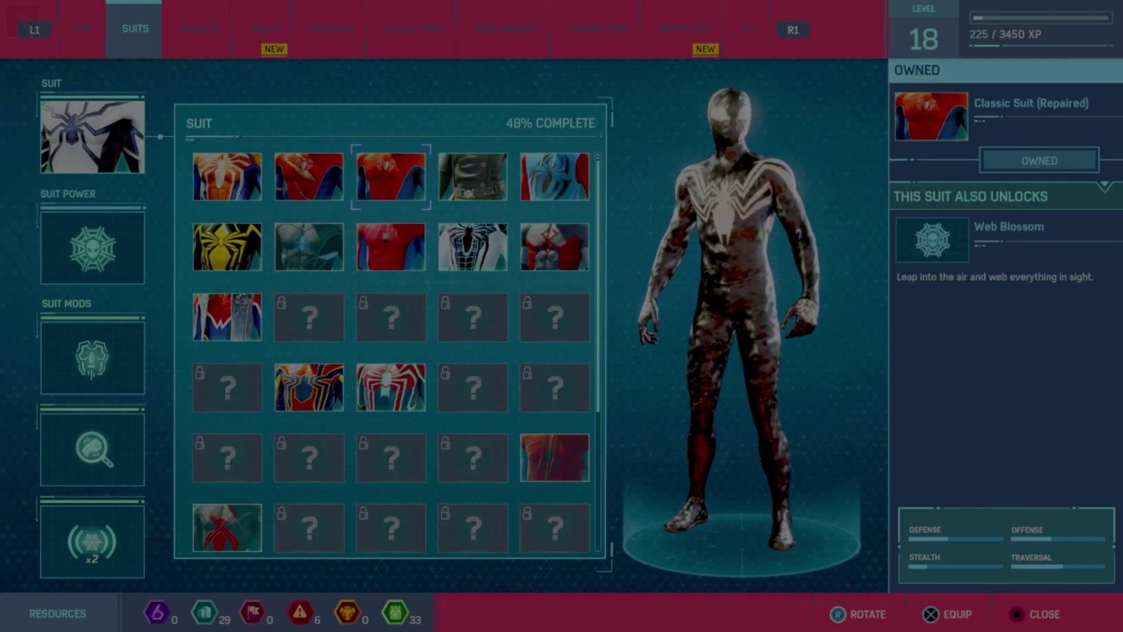
key(Down)
key(Down)
key(Down)
key(Down)
key(Down)
key(Down)
key(Down)
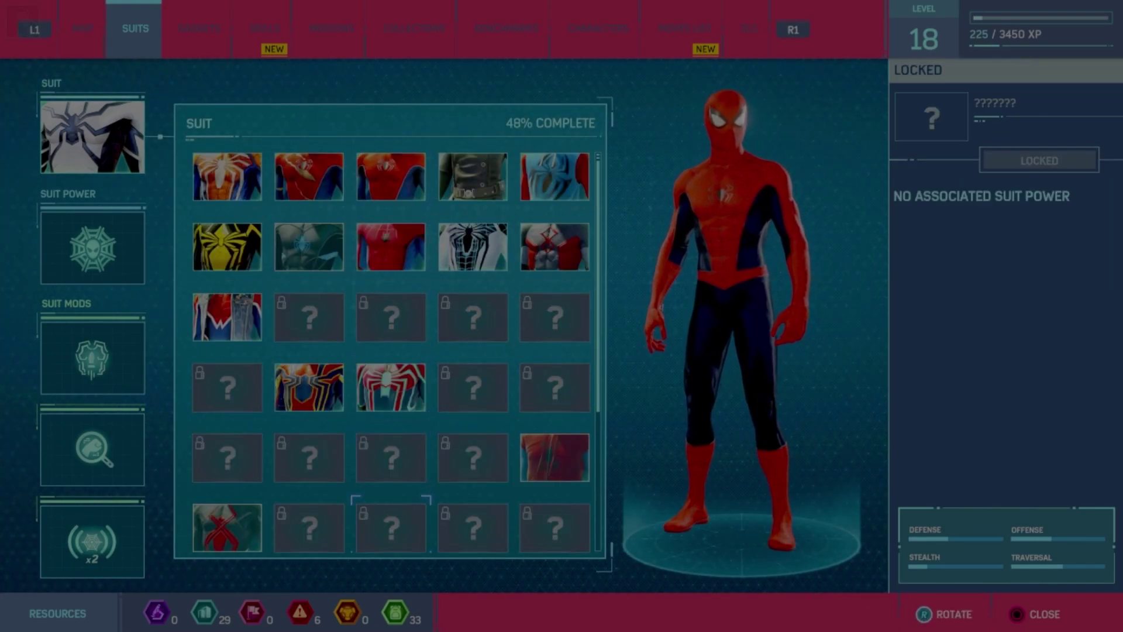
key(Down)
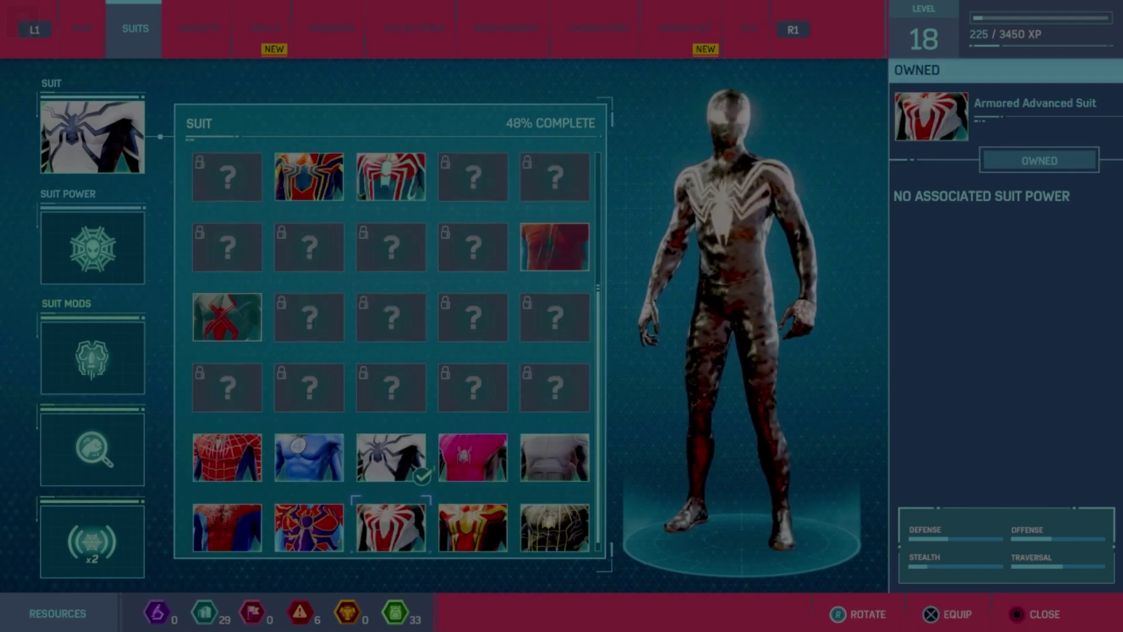
Step: Examine the modded Future Foundation Suit from several sides and check the locked suit at the end of the Spider-Punk row
key(Up)
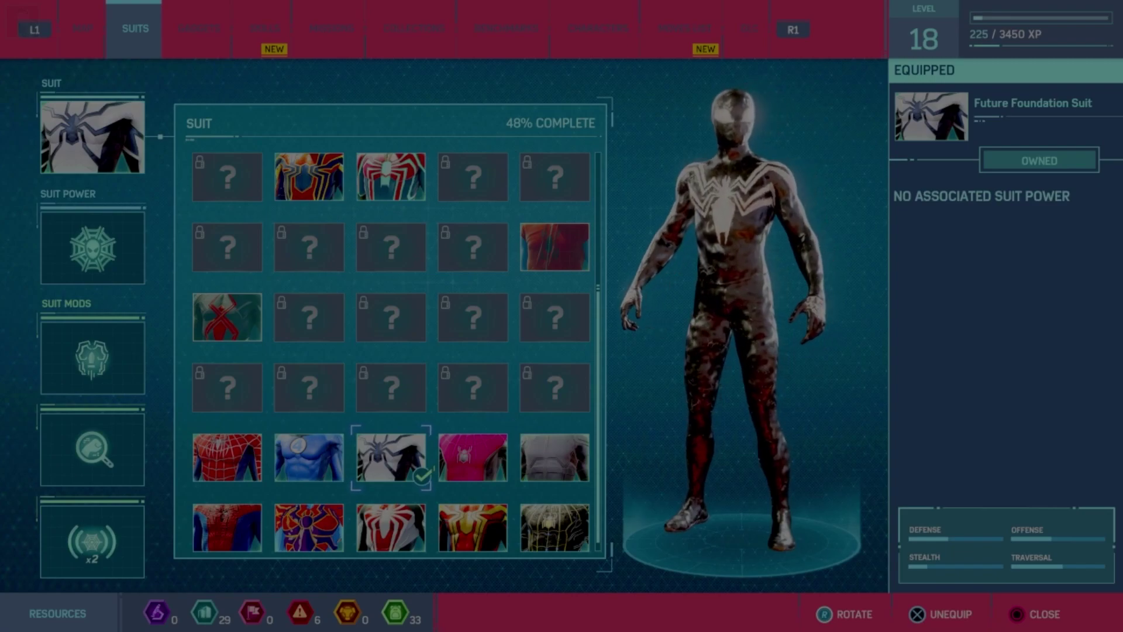
key(Right)
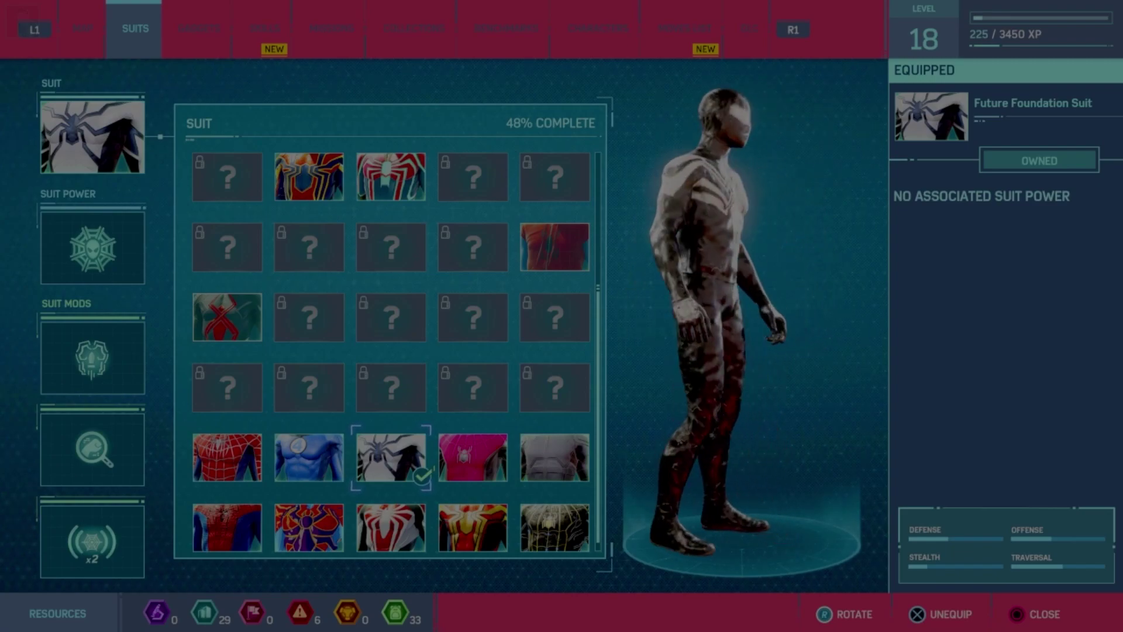
key(Right)
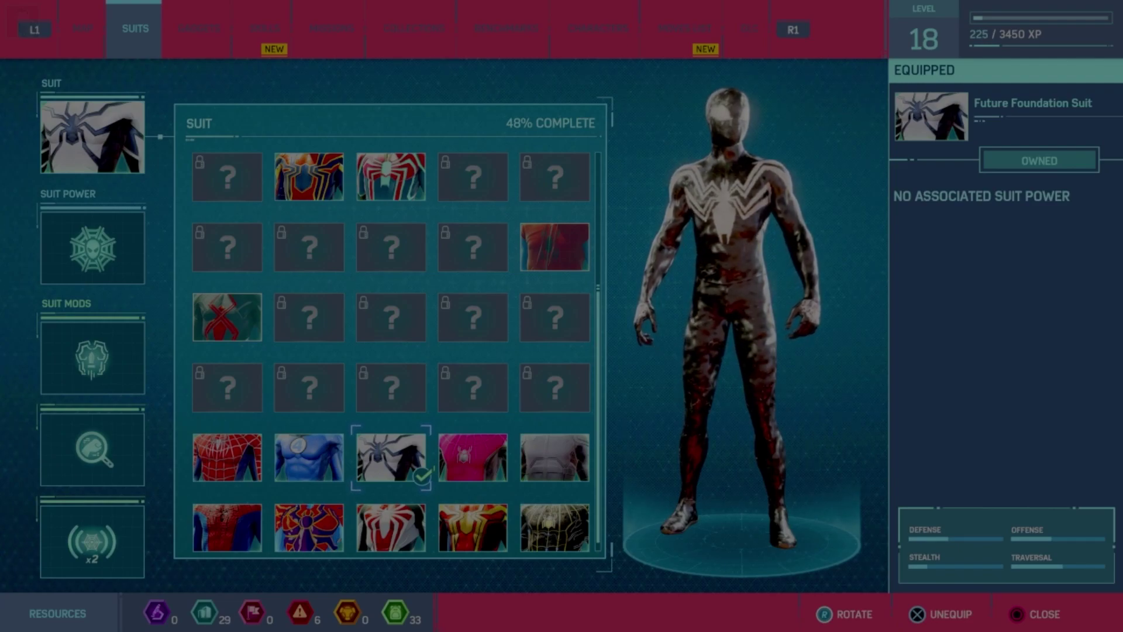
key(Right)
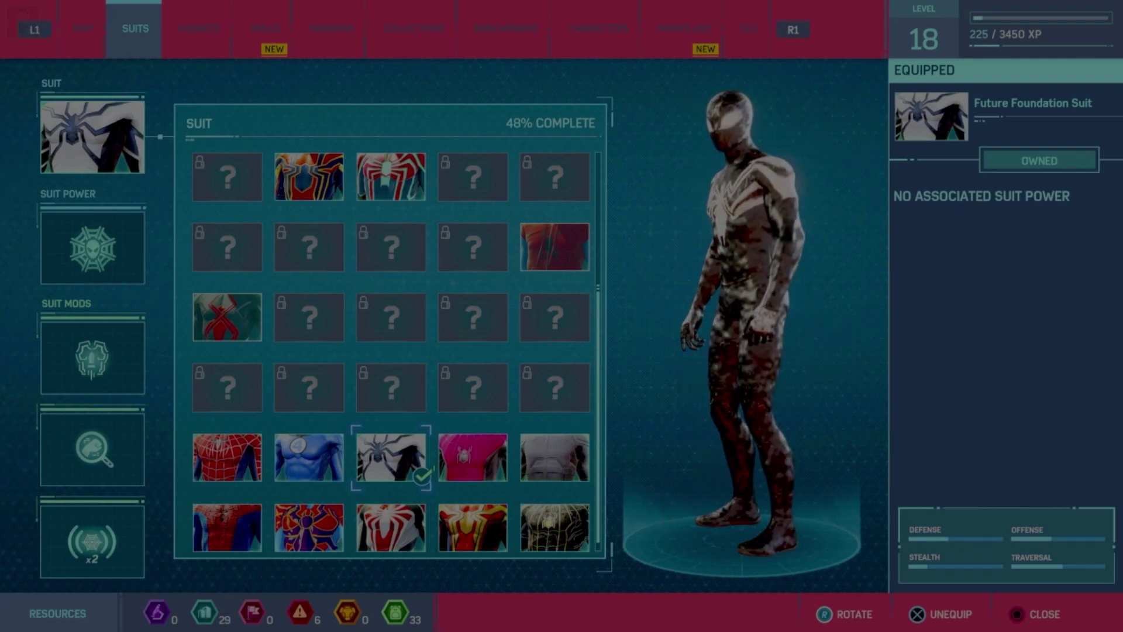
key(Left)
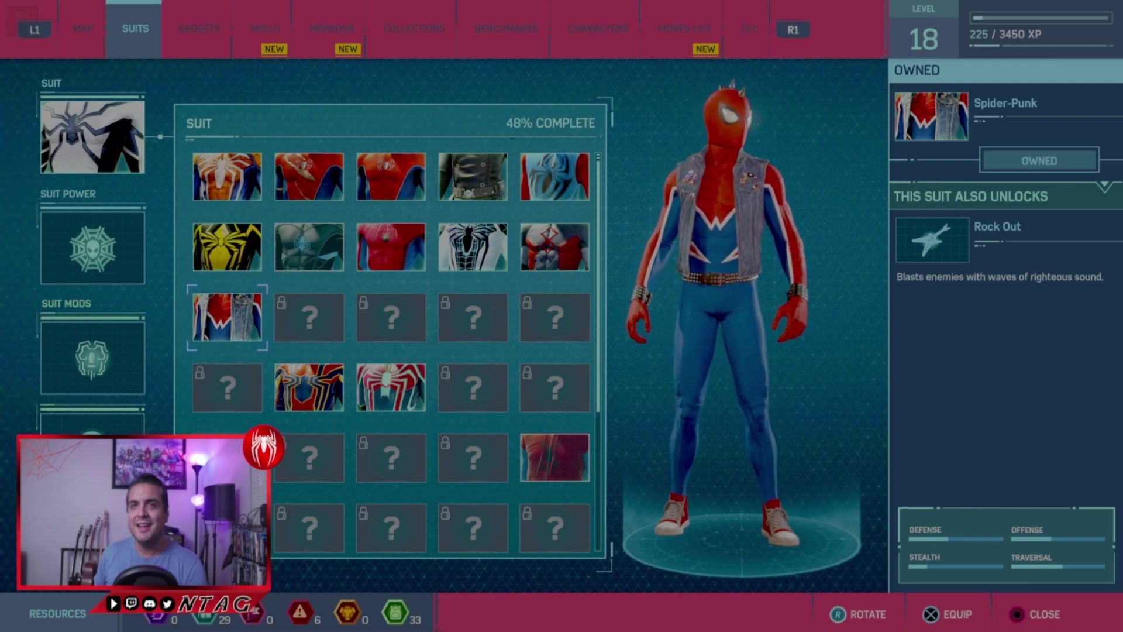
click(554, 316)
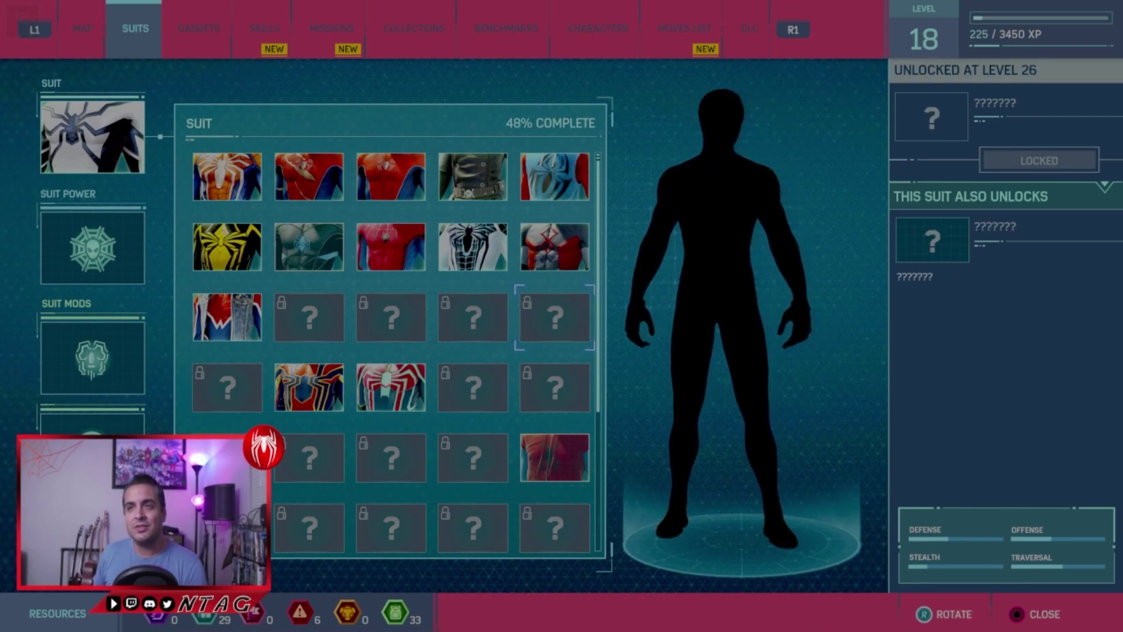